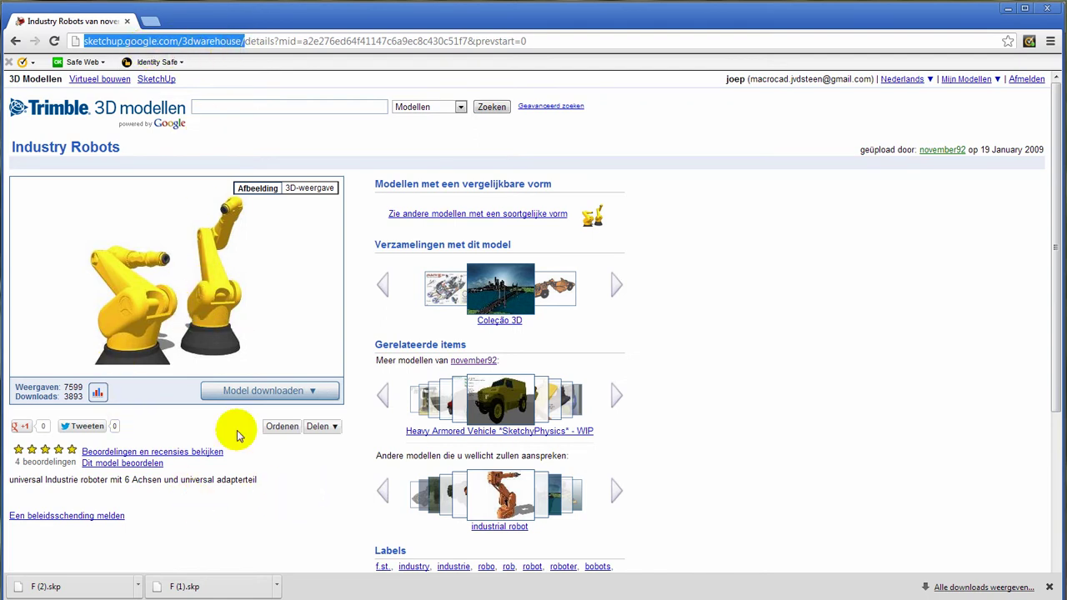
Step: Import F.skp as a Google SketchUp (*.SKP) file into the empty scene
{"action": "left_click", "coordinate": [310, 391]}
{"action": "left_click", "coordinate": [290, 521]}
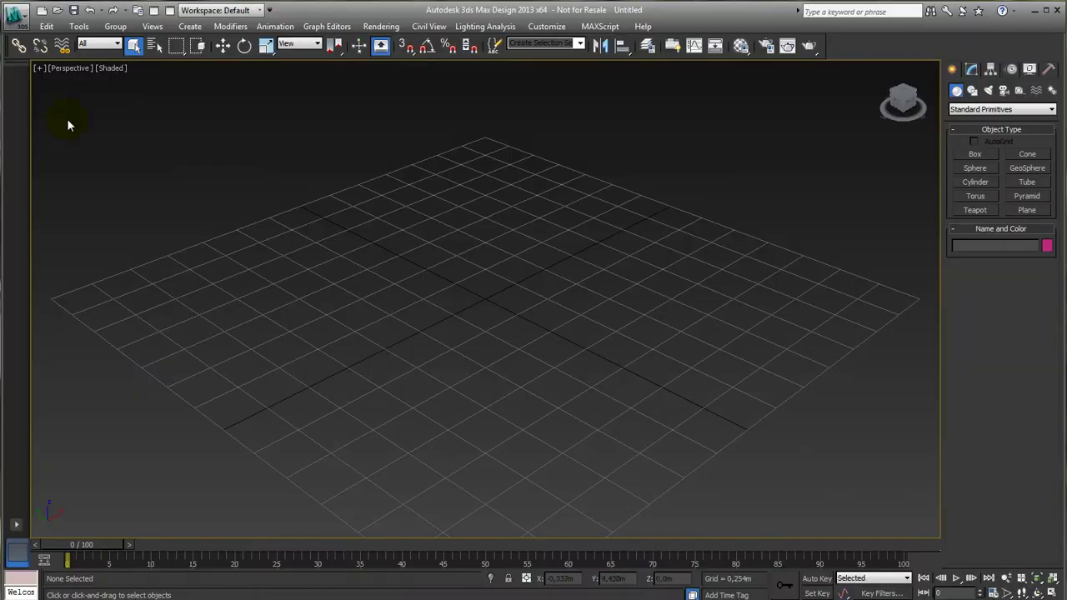
{"action": "left_click", "coordinate": [14, 19]}
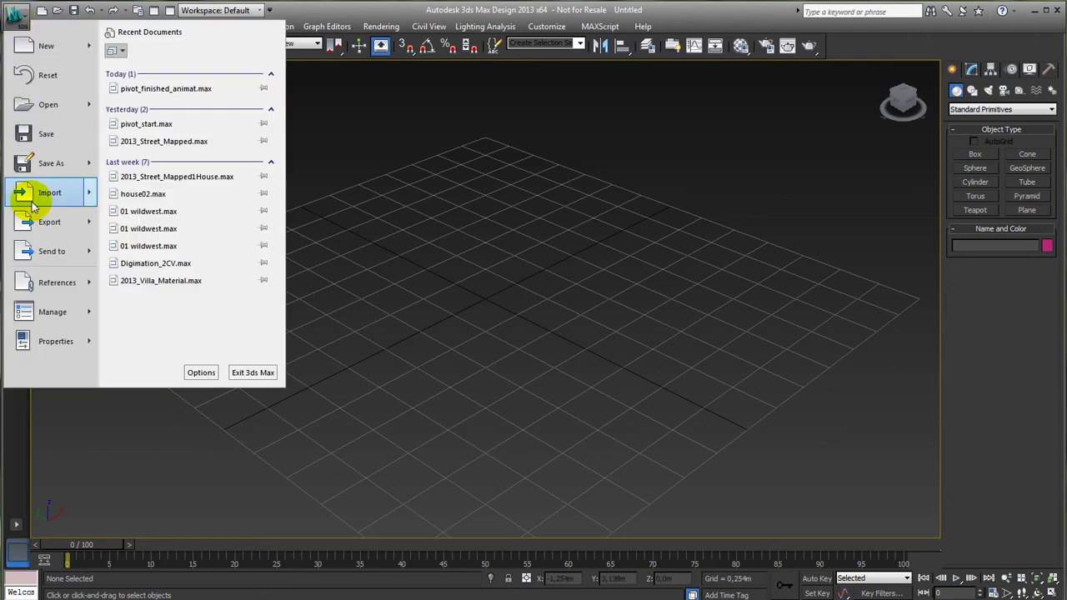
{"action": "left_click", "coordinate": [39, 196]}
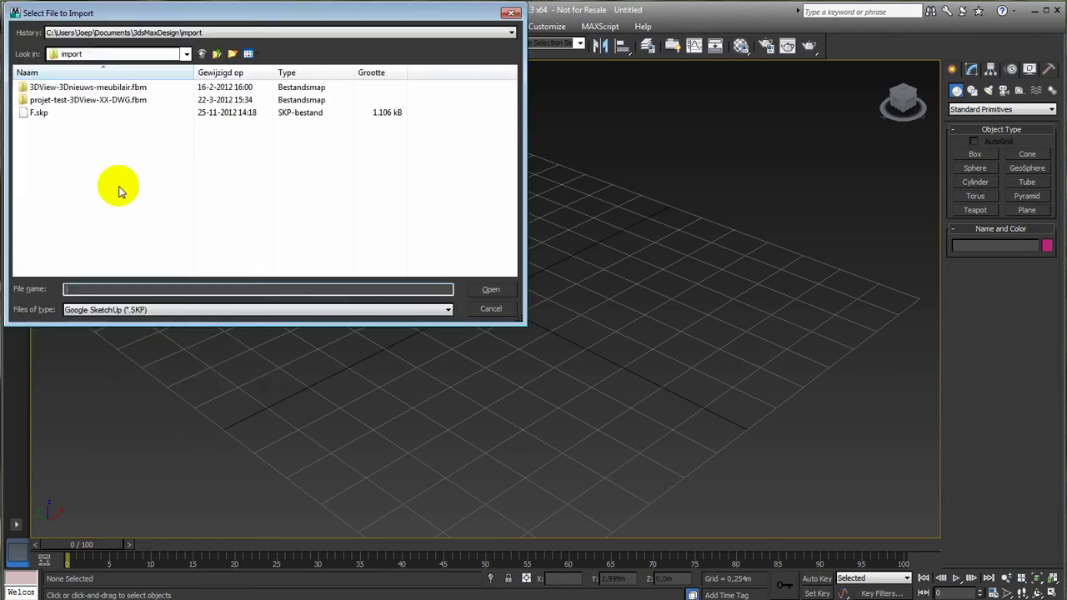
{"action": "left_click", "coordinate": [170, 310]}
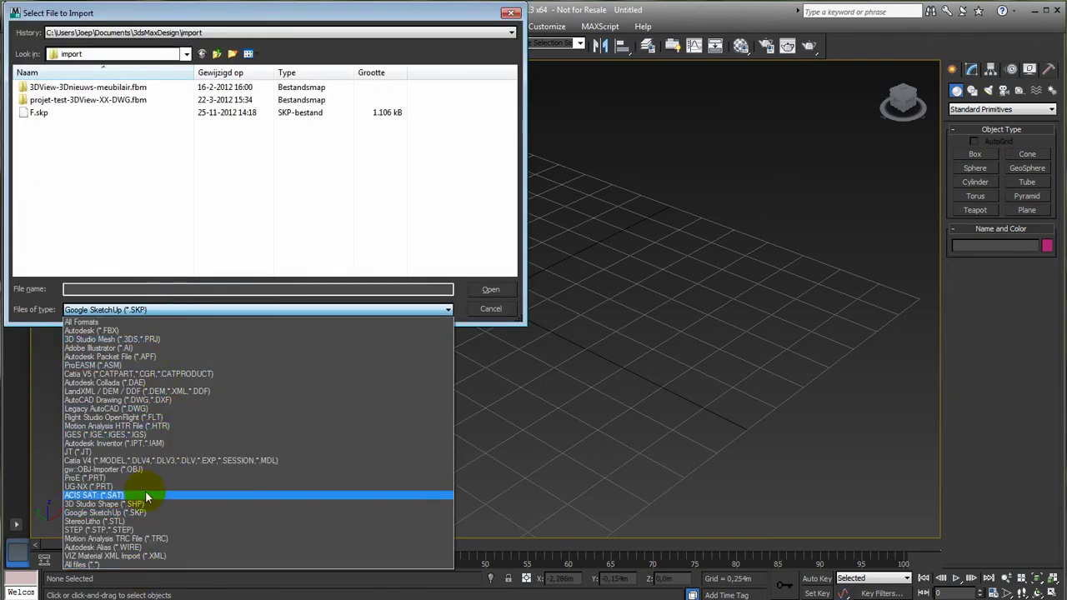
{"action": "left_click", "coordinate": [137, 511]}
{"action": "left_click", "coordinate": [32, 113]}
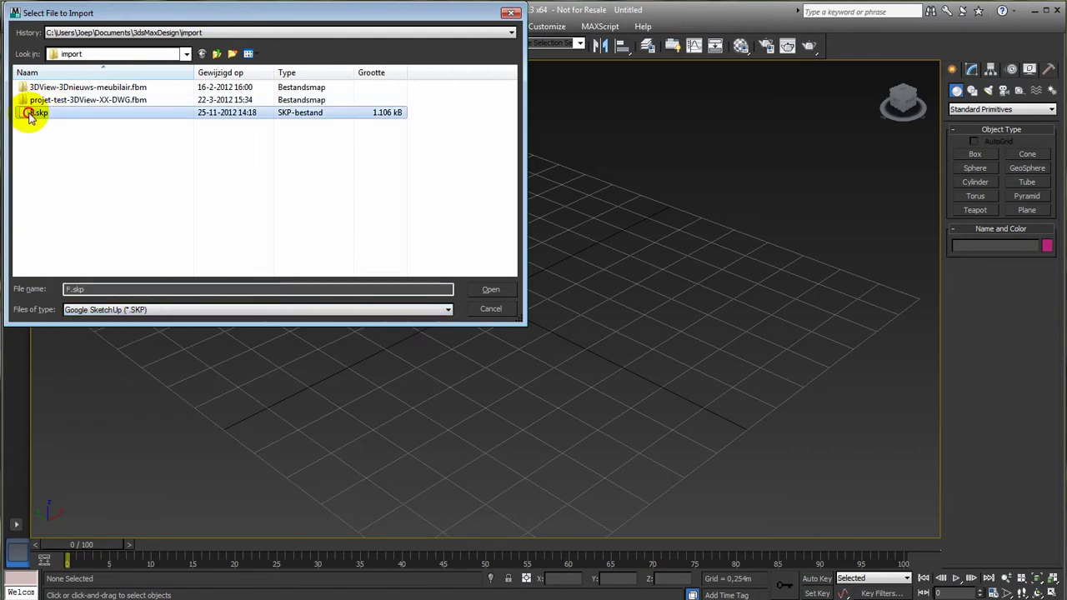
{"action": "left_click", "coordinate": [490, 290]}
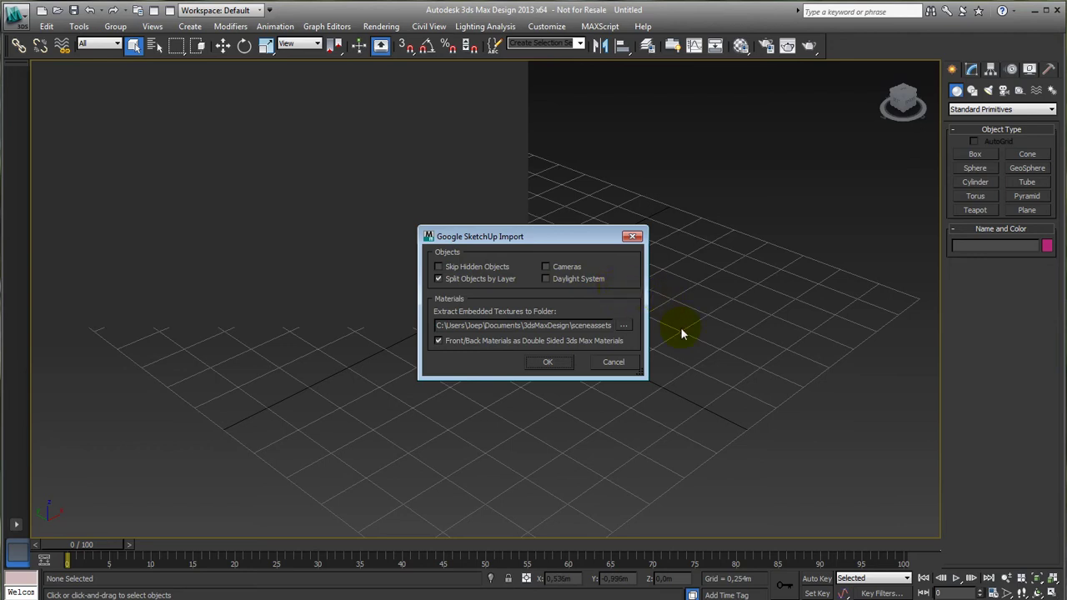
{"action": "mouse_move", "coordinate": [529, 324]}
{"action": "mouse_move", "coordinate": [587, 342]}
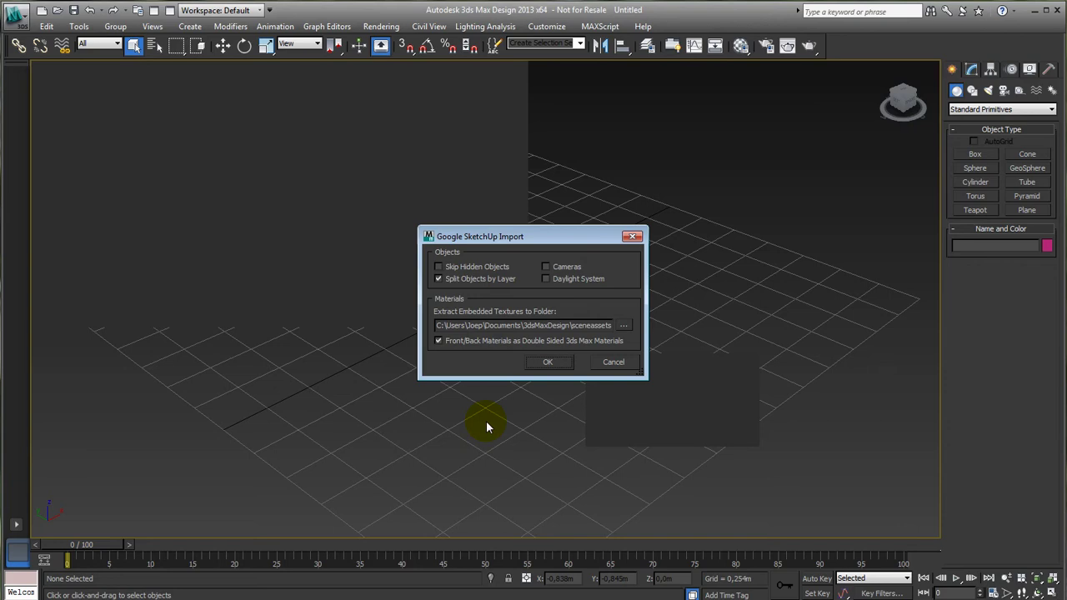
Step: Confirm the SketchUp import, then select and delete the right-hand robot
{"action": "left_click", "coordinate": [549, 363]}
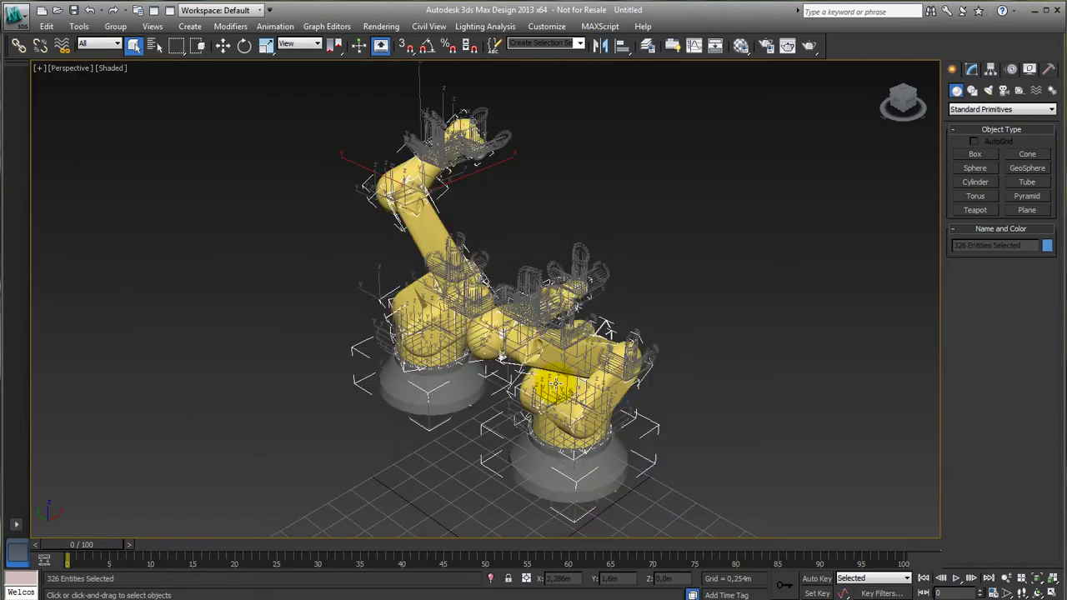
{"action": "middle_click_drag", "start_coordinate": [549, 362], "coordinate": [481, 112], "text": "alt"}
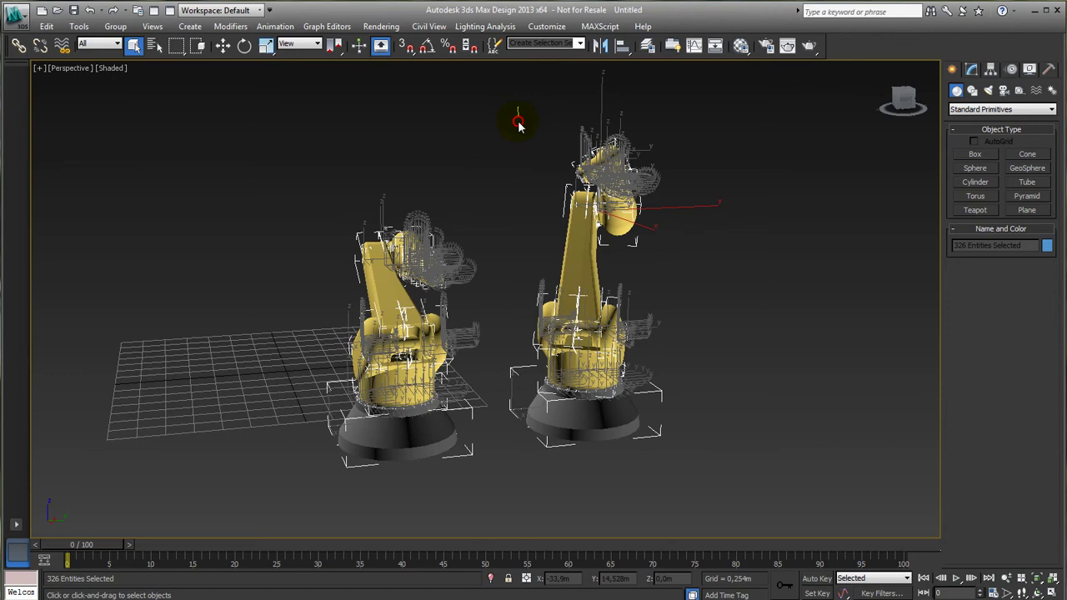
{"action": "left_click_drag", "start_coordinate": [518, 123], "coordinate": [689, 468]}
{"action": "key", "text": "Delete"}
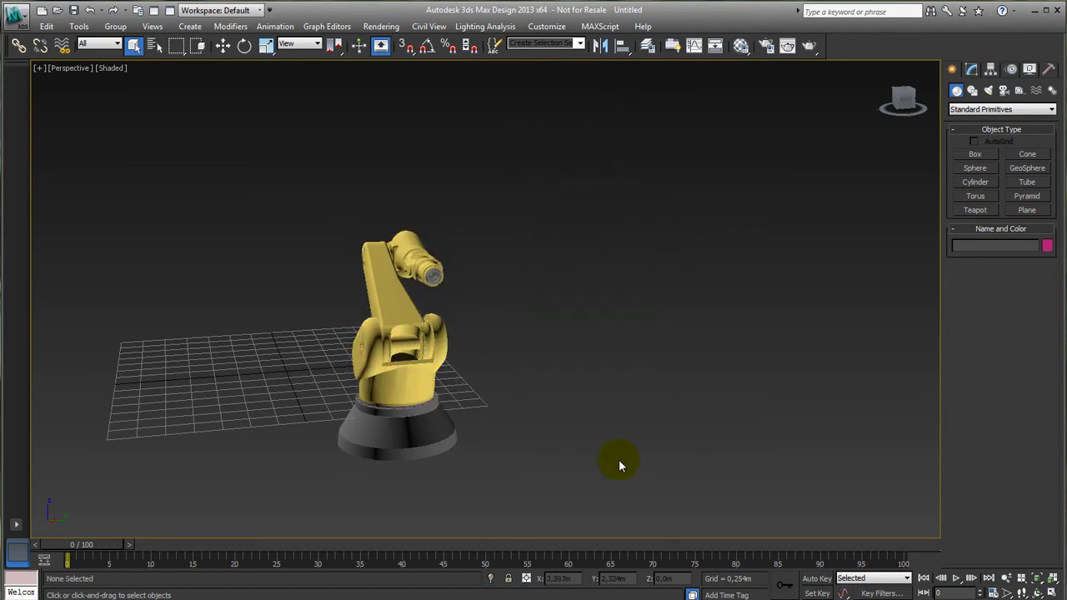
Step: Hide the home grid and frame the remaining robot in the view
{"action": "middle_click_drag", "start_coordinate": [522, 434], "coordinate": [603, 281], "text": "ctrl+alt"}
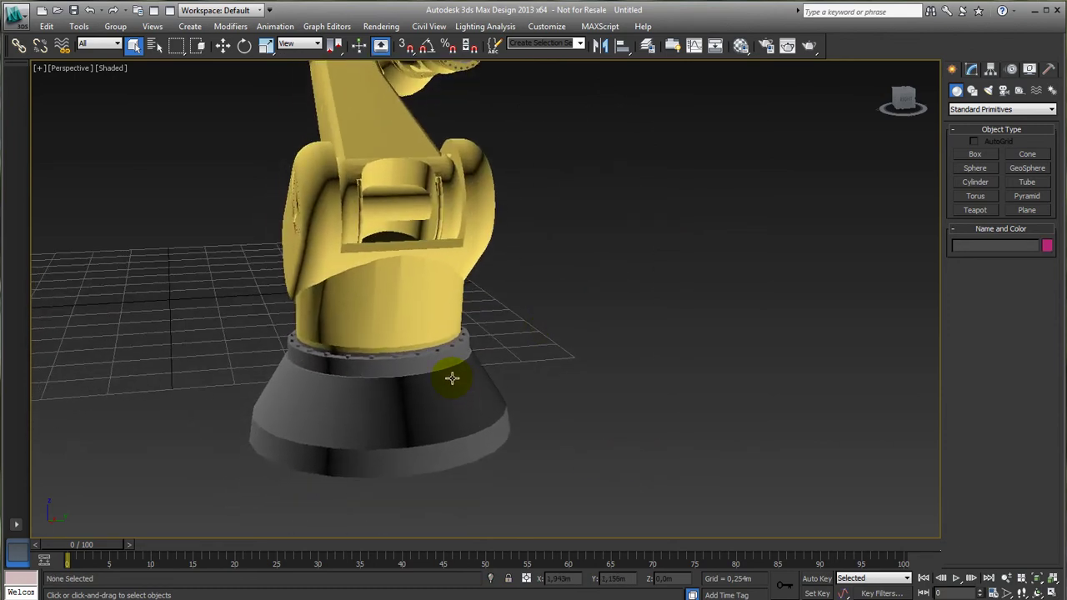
{"action": "middle_click_drag", "start_coordinate": [452, 379], "coordinate": [529, 425], "text": "ctrl+alt"}
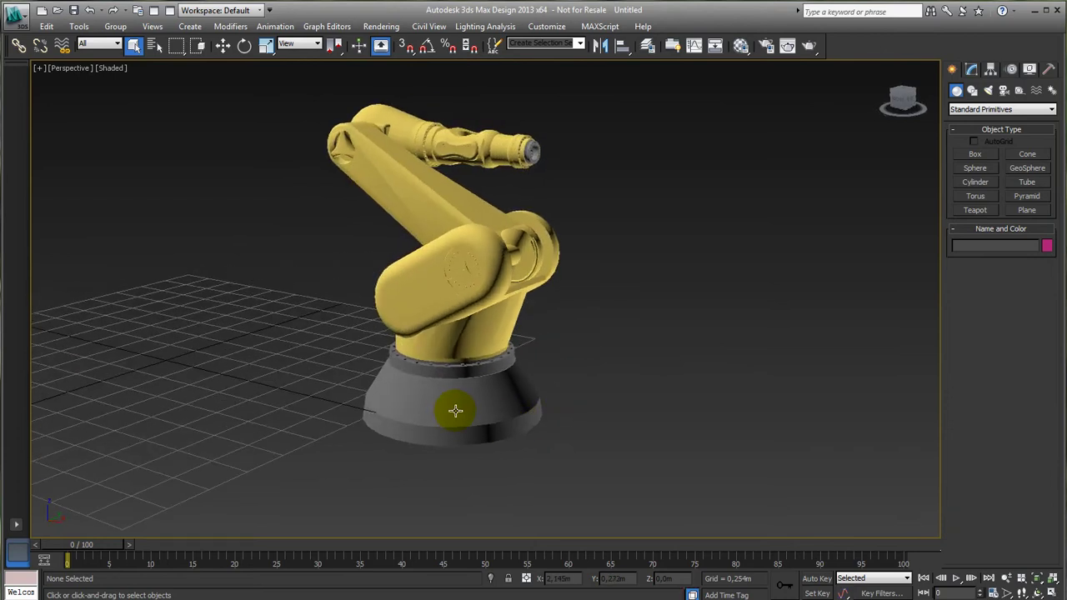
{"action": "key", "text": "g"}
{"action": "middle_click_drag", "start_coordinate": [456, 410], "coordinate": [581, 394]}
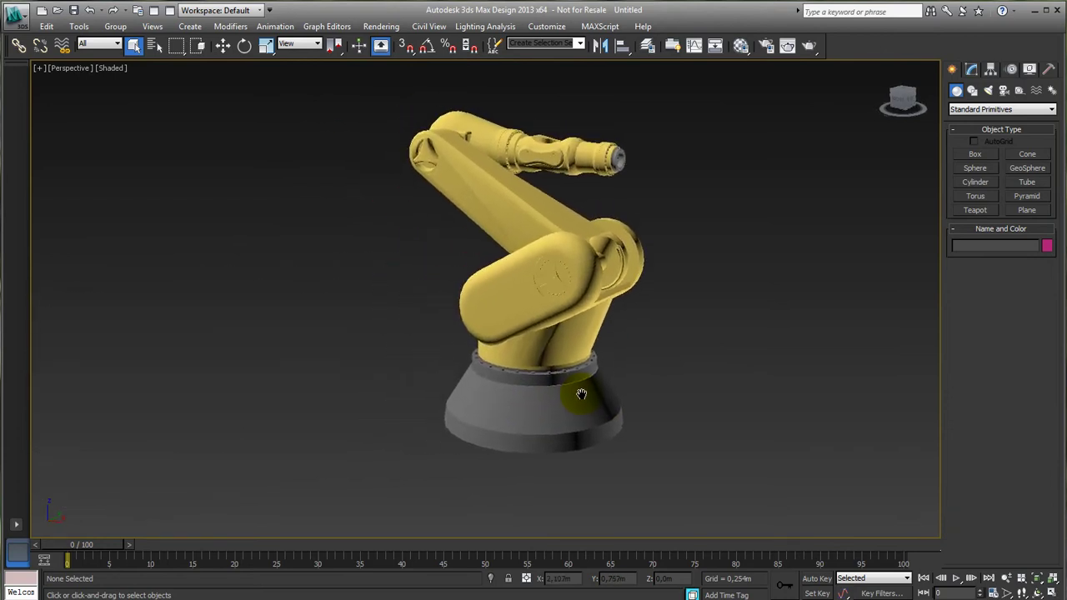
Step: Select all nine shape objects, starting from Komponente#32_002, via Select by Name
{"action": "left_click", "coordinate": [154, 44]}
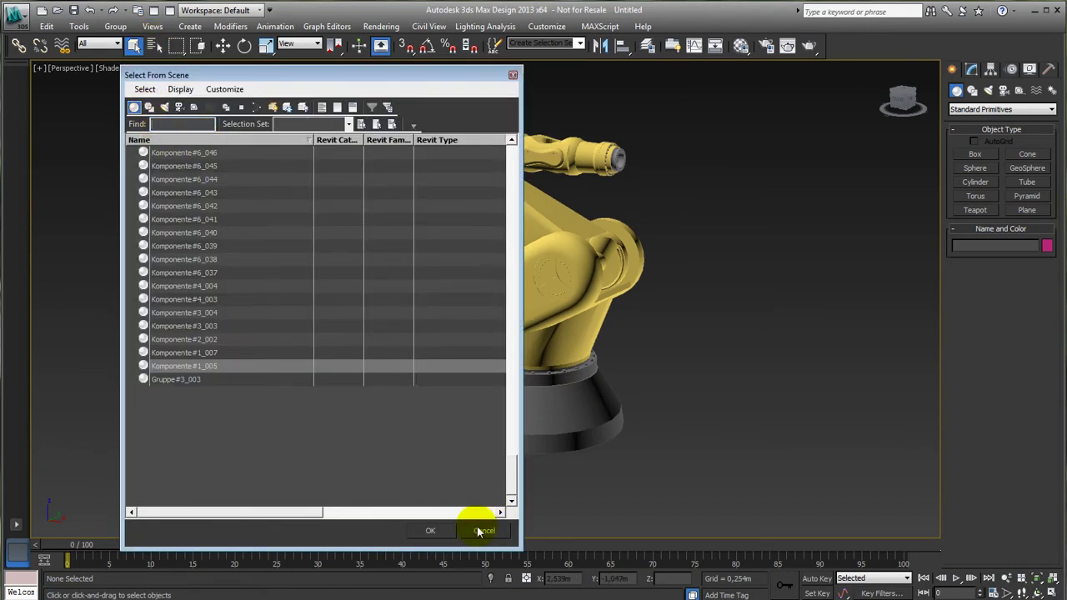
{"action": "left_click_drag", "start_coordinate": [514, 481], "coordinate": [511, 167]}
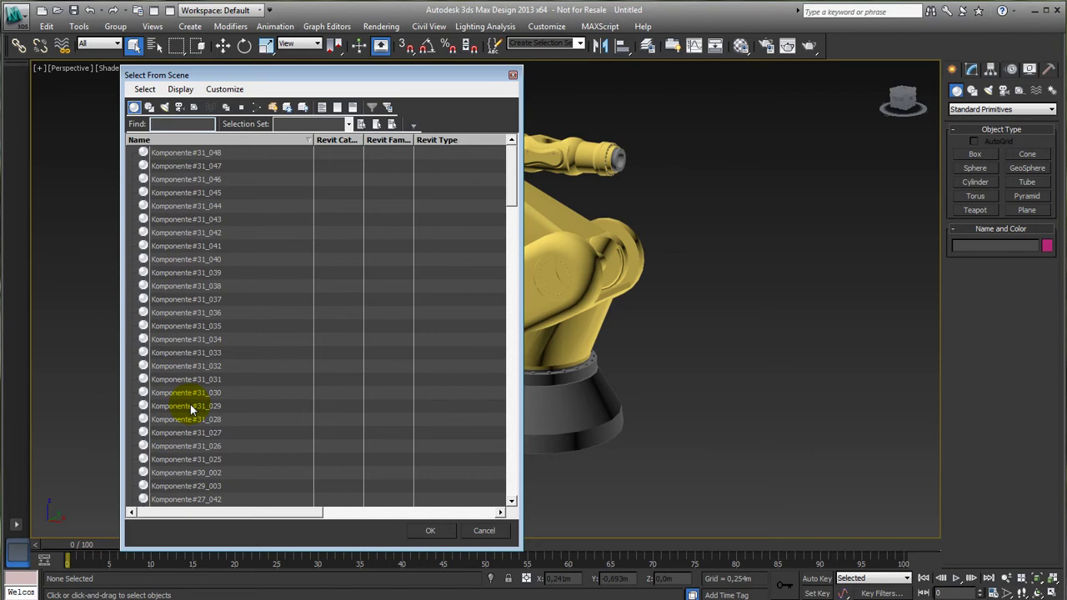
{"action": "left_click", "coordinate": [134, 107]}
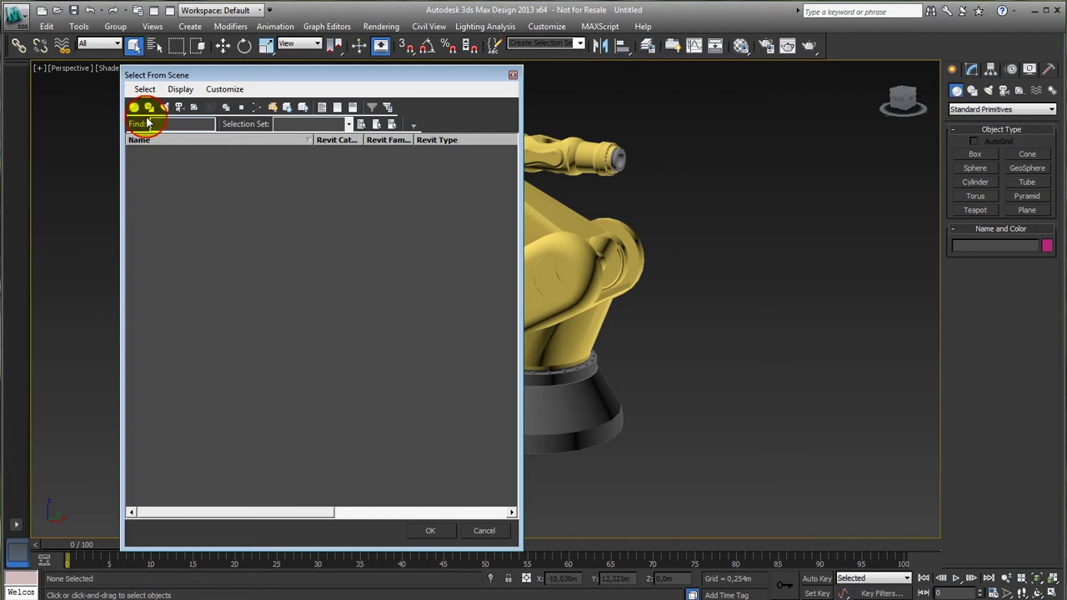
{"action": "left_click", "coordinate": [149, 107]}
{"action": "left_click", "coordinate": [179, 150]}
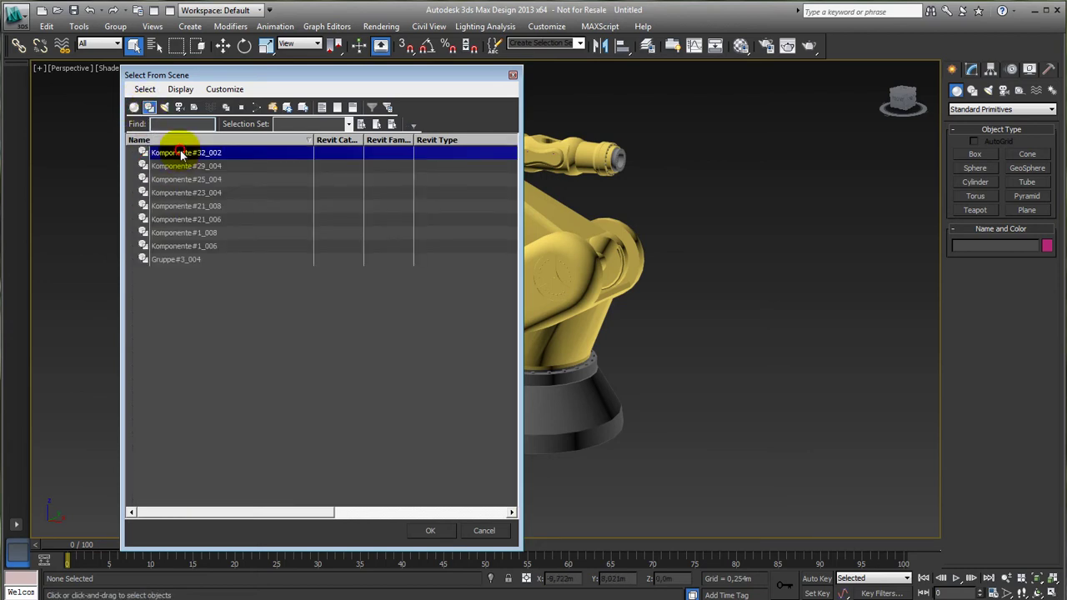
{"action": "double_click", "coordinate": [180, 152]}
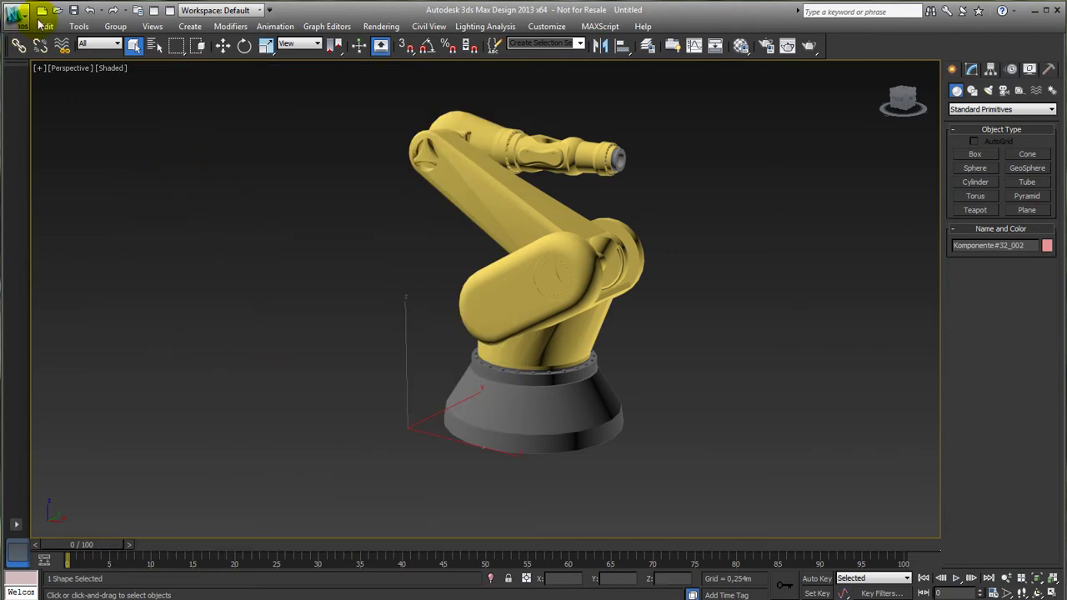
{"action": "left_click", "coordinate": [134, 46]}
{"action": "left_click_drag", "start_coordinate": [171, 153], "coordinate": [174, 260]}
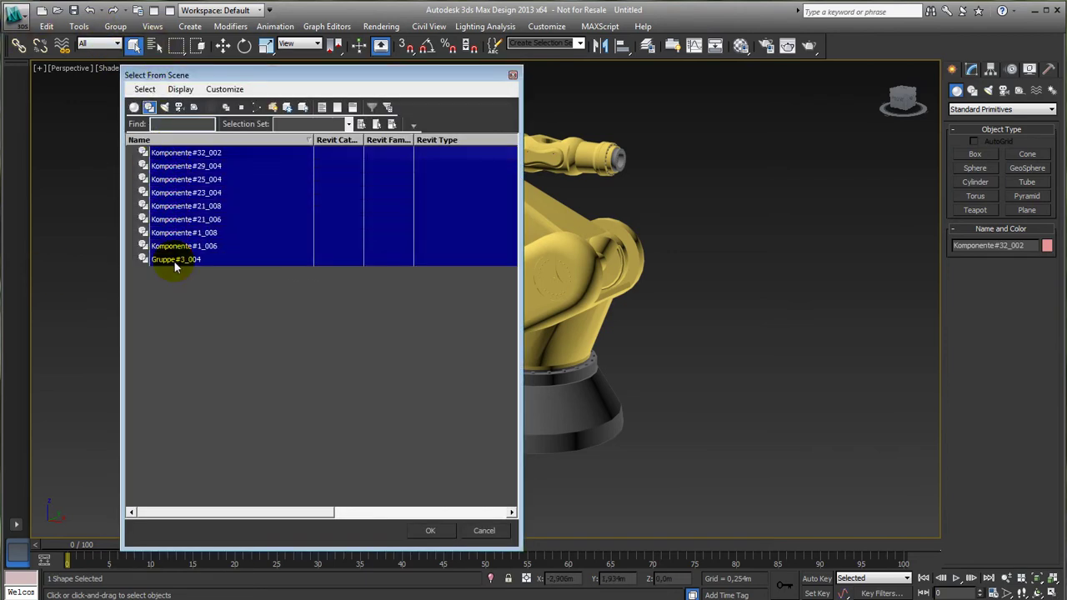
{"action": "left_click", "coordinate": [427, 531]}
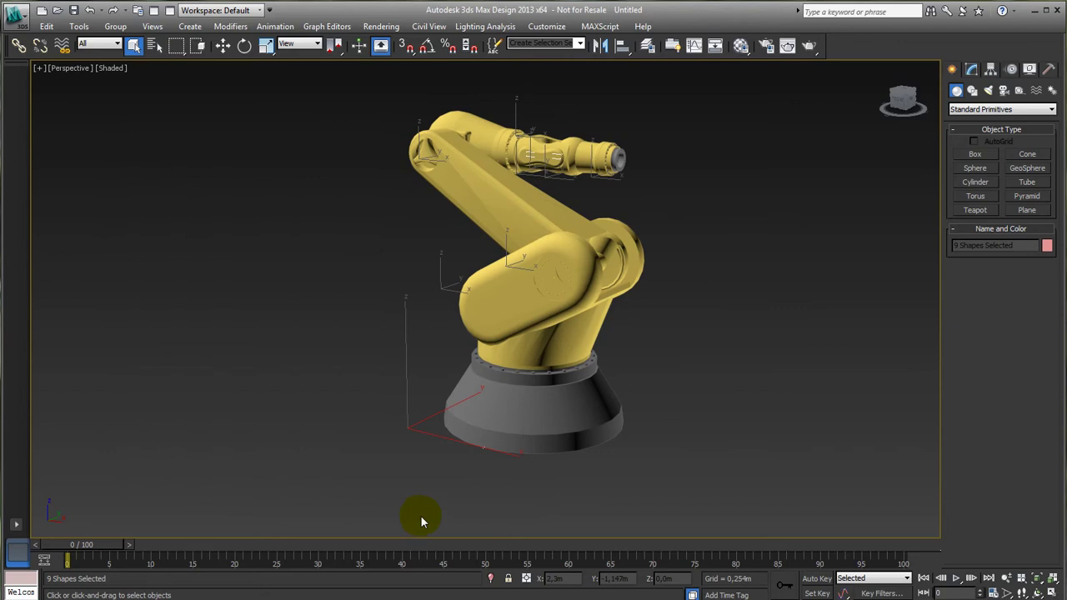
Step: Move the nine shapes aside from the robot and delete them
{"action": "right_click", "coordinate": [422, 350]}
{"action": "left_click", "coordinate": [472, 366]}
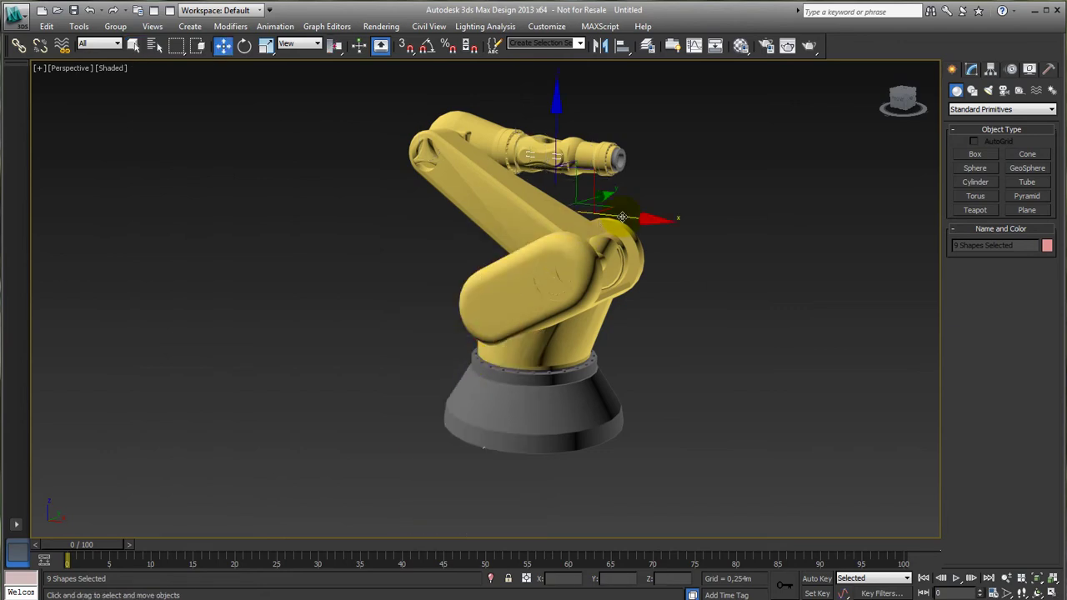
{"action": "left_click_drag", "start_coordinate": [621, 218], "coordinate": [388, 222]}
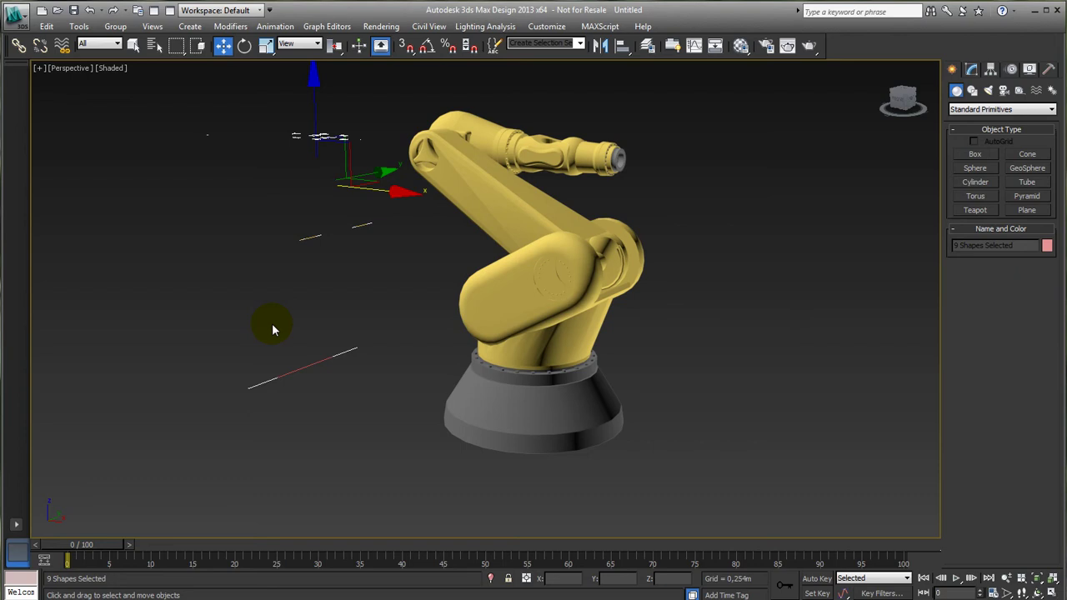
{"action": "key", "text": "Delete"}
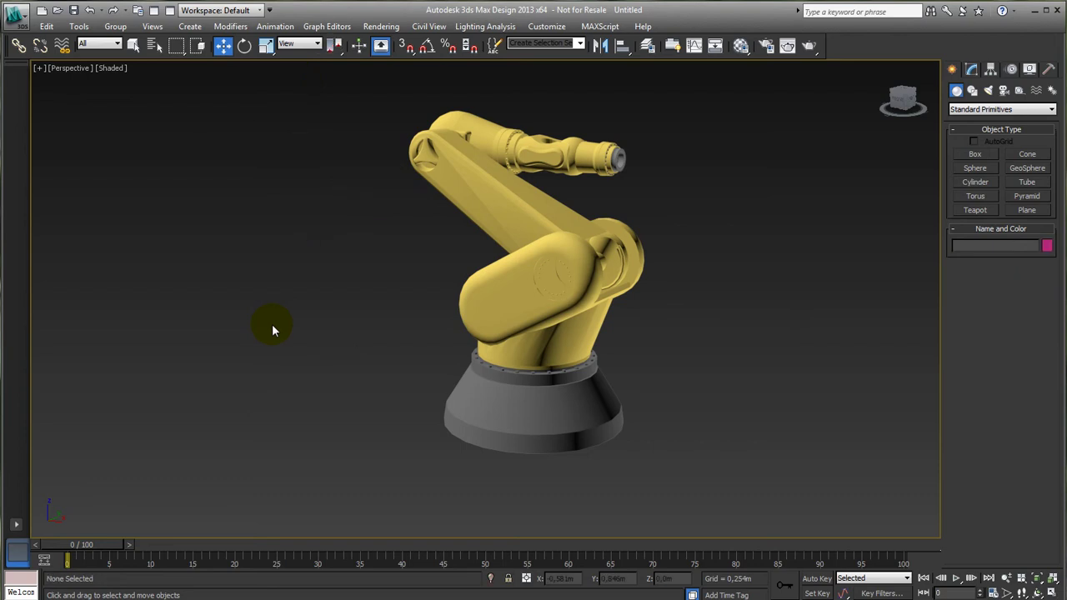
Step: Select the robot's base and zoom in on it in the Left view
{"action": "middle_click_drag", "start_coordinate": [508, 424], "coordinate": [484, 409]}
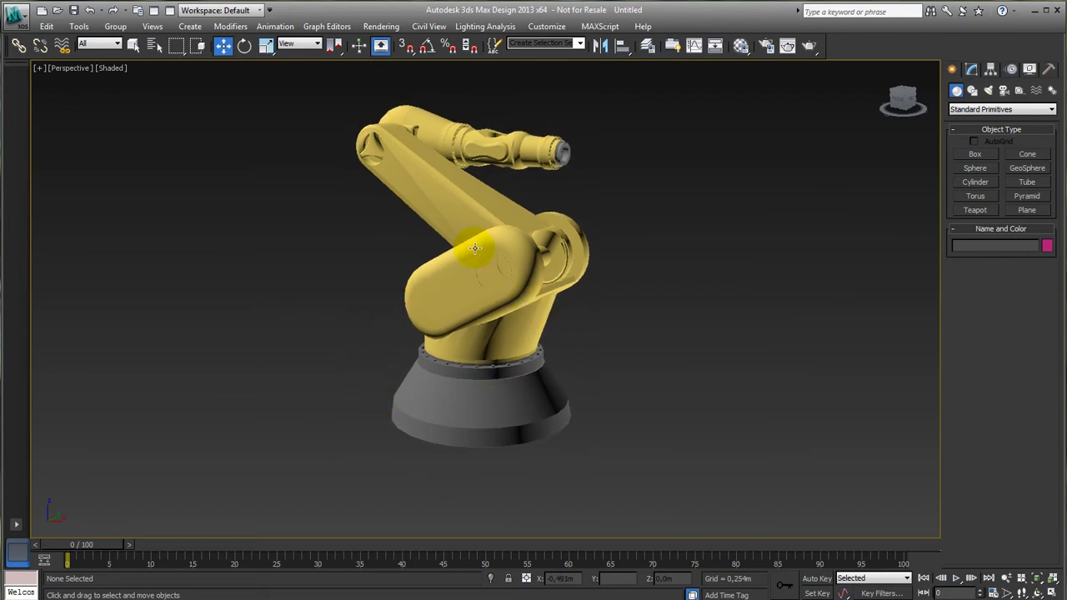
{"action": "left_click", "coordinate": [474, 423]}
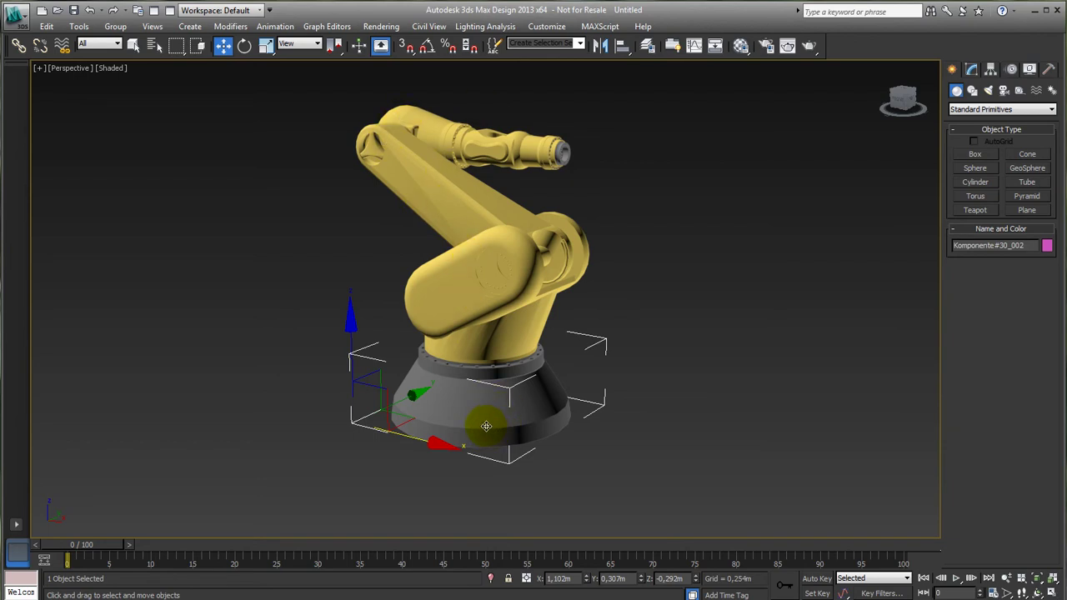
{"action": "key", "text": "l"}
{"action": "key", "text": "z"}
{"action": "middle_click_drag", "start_coordinate": [625, 373], "coordinate": [581, 391]}
{"action": "scroll", "coordinate": [426, 280], "scroll_direction": "up", "scroll_amount": 2}
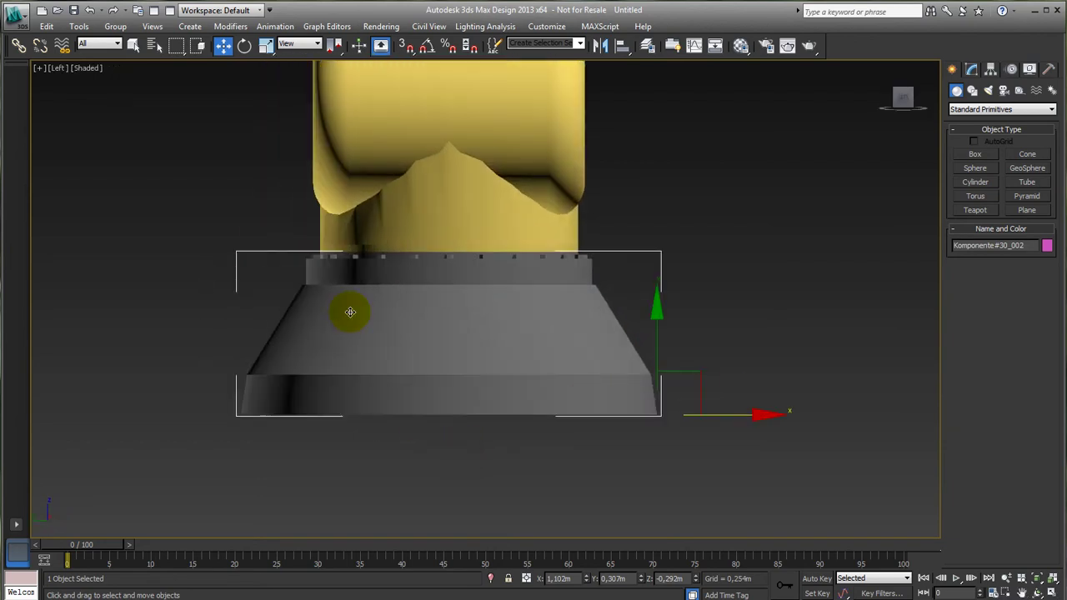
Step: Select the base parts without the yellow arm, isolate them, and select Komponente#30_002
{"action": "left_click_drag", "start_coordinate": [163, 210], "coordinate": [774, 458]}
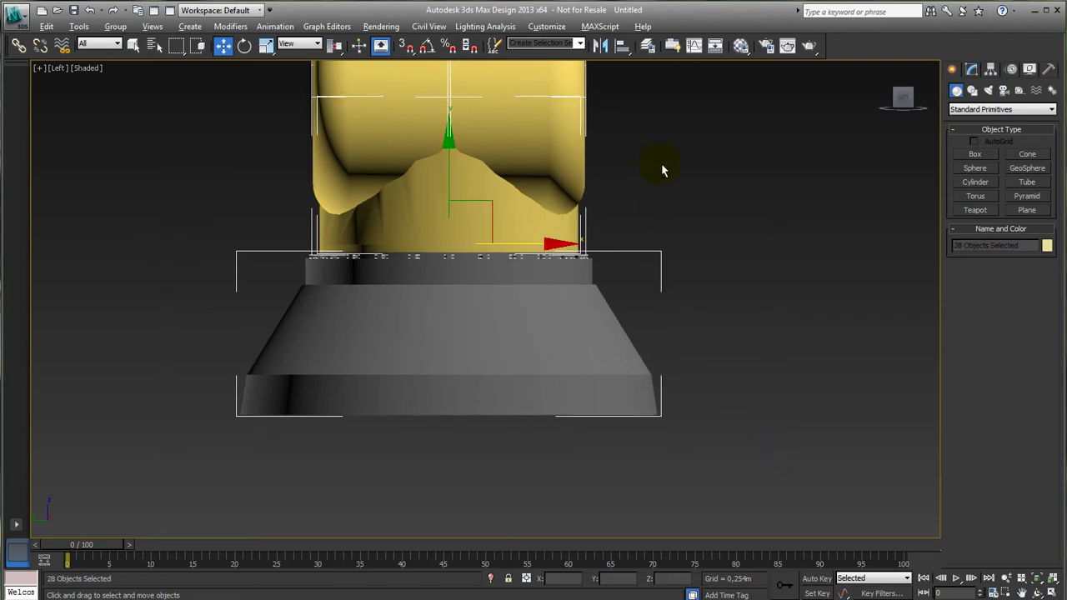
{"action": "left_click_drag", "start_coordinate": [659, 158], "coordinate": [175, 150], "text": "alt"}
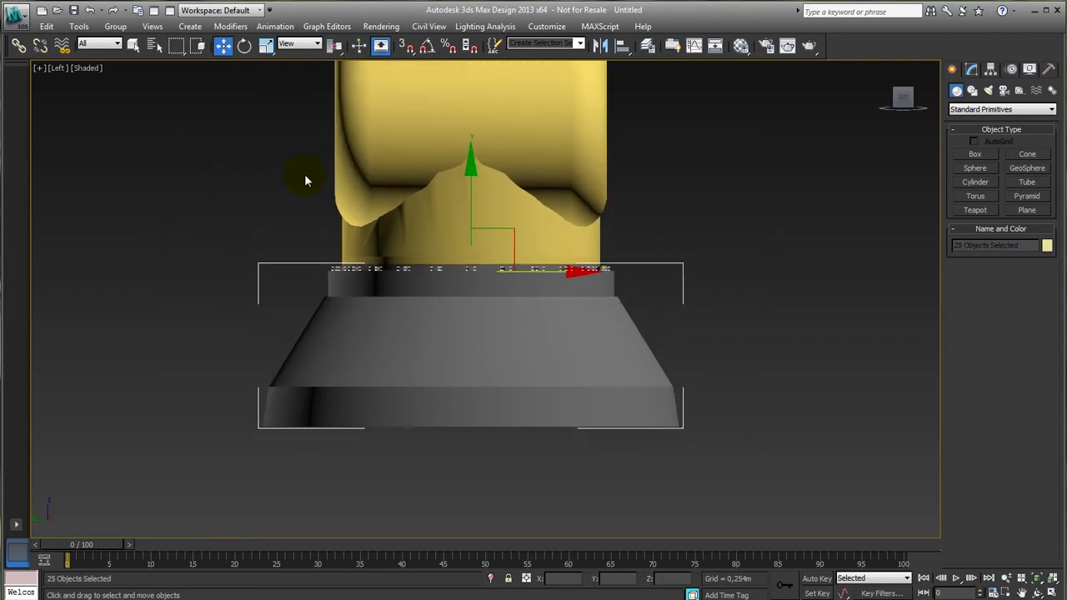
{"action": "left_click", "coordinate": [490, 579]}
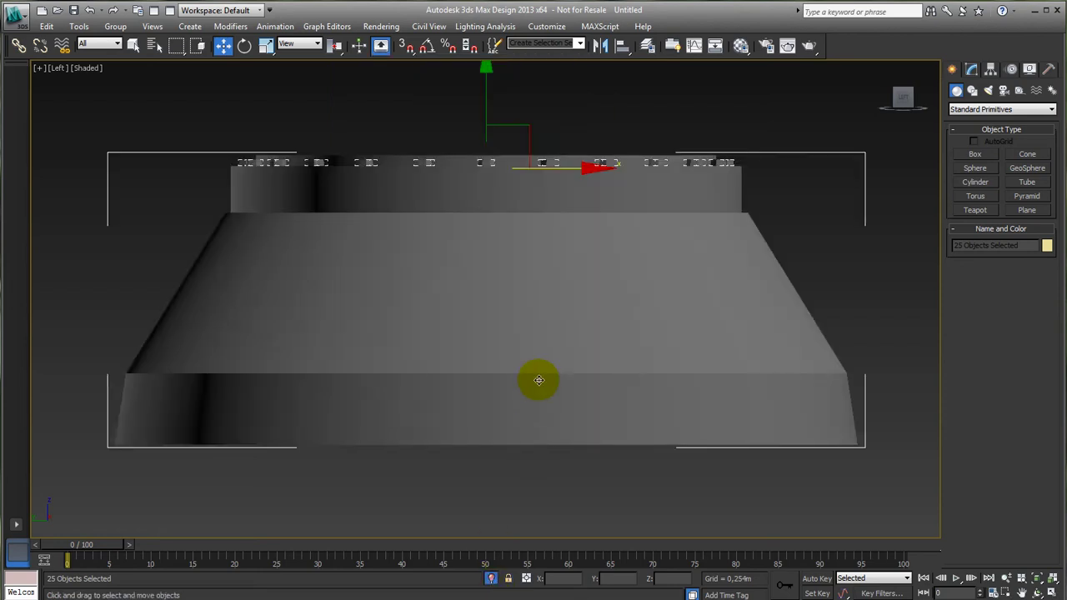
{"action": "middle_click_drag", "start_coordinate": [508, 381], "coordinate": [438, 372], "text": "alt"}
{"action": "left_click", "coordinate": [428, 404]}
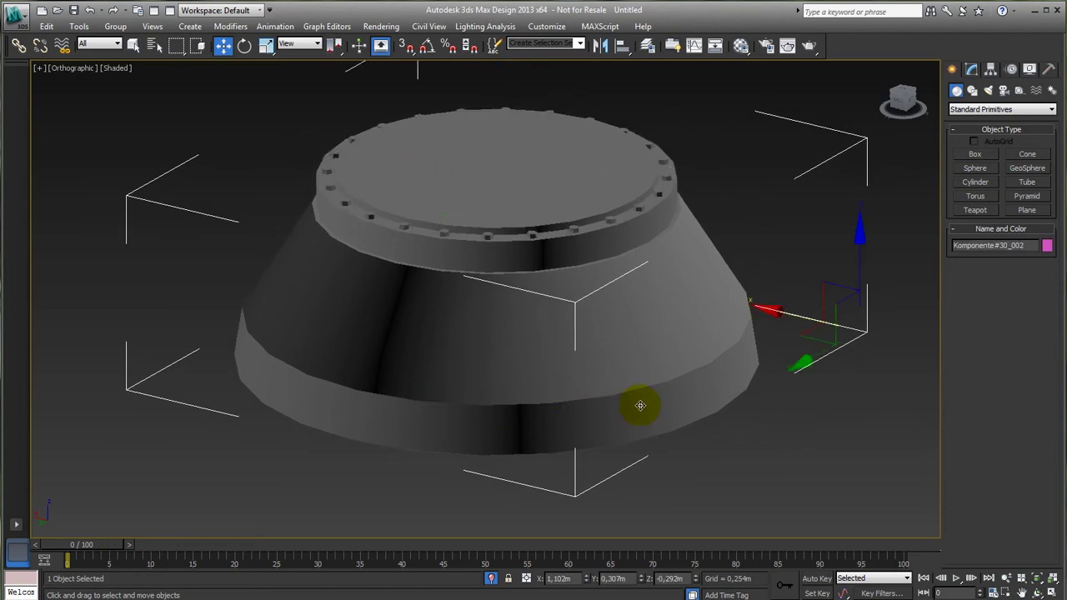
Step: Attach the Komponente#31 parts, _048 through _025, to the Komponente#30_002 Editable Mesh
{"action": "left_click", "coordinate": [972, 70]}
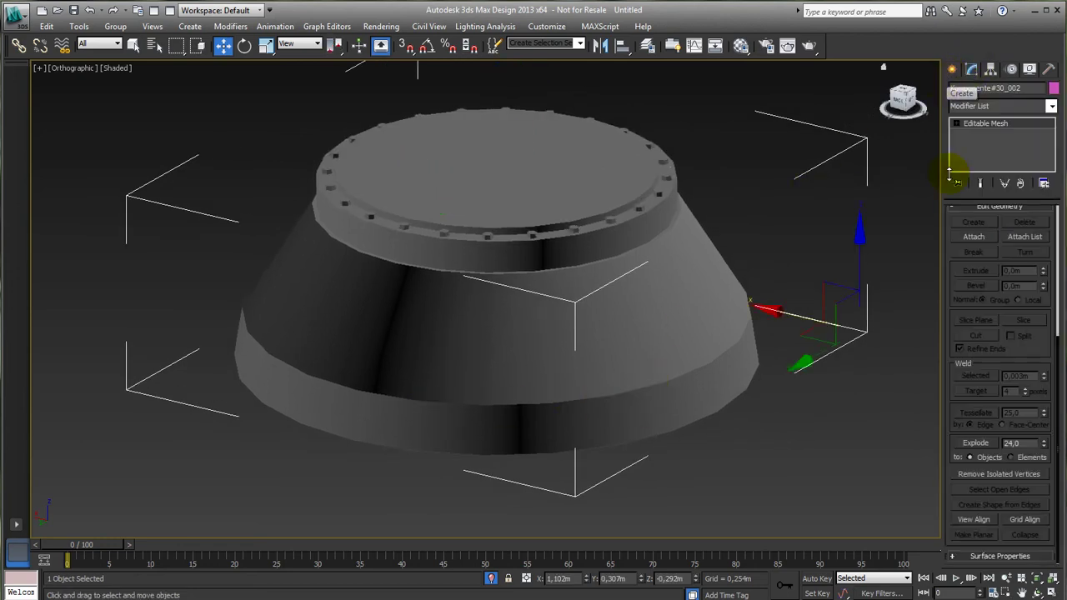
{"action": "left_click", "coordinate": [974, 237]}
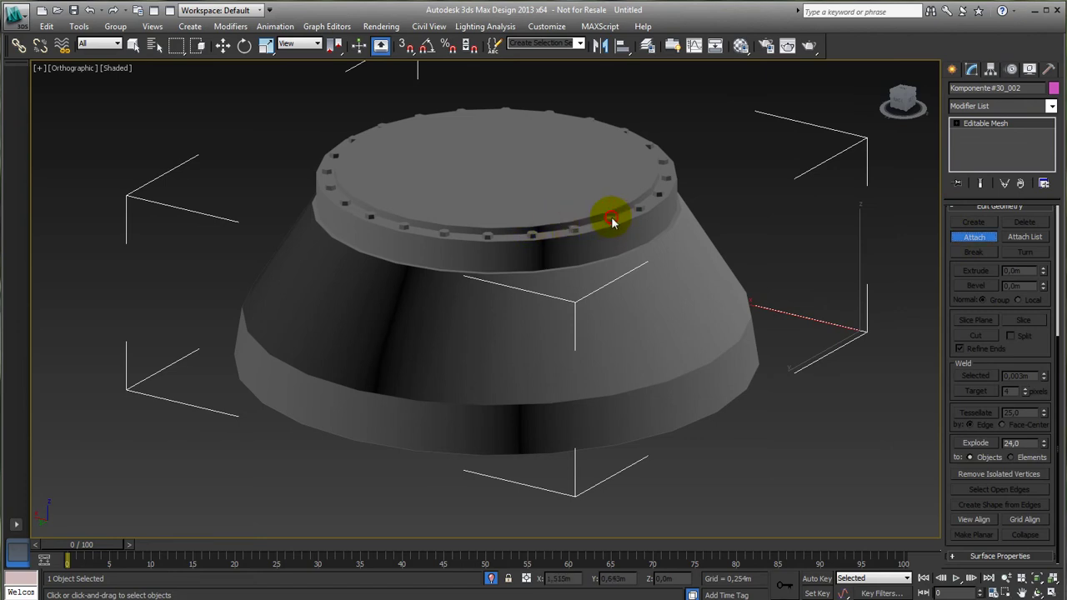
{"action": "left_click", "coordinate": [1027, 238]}
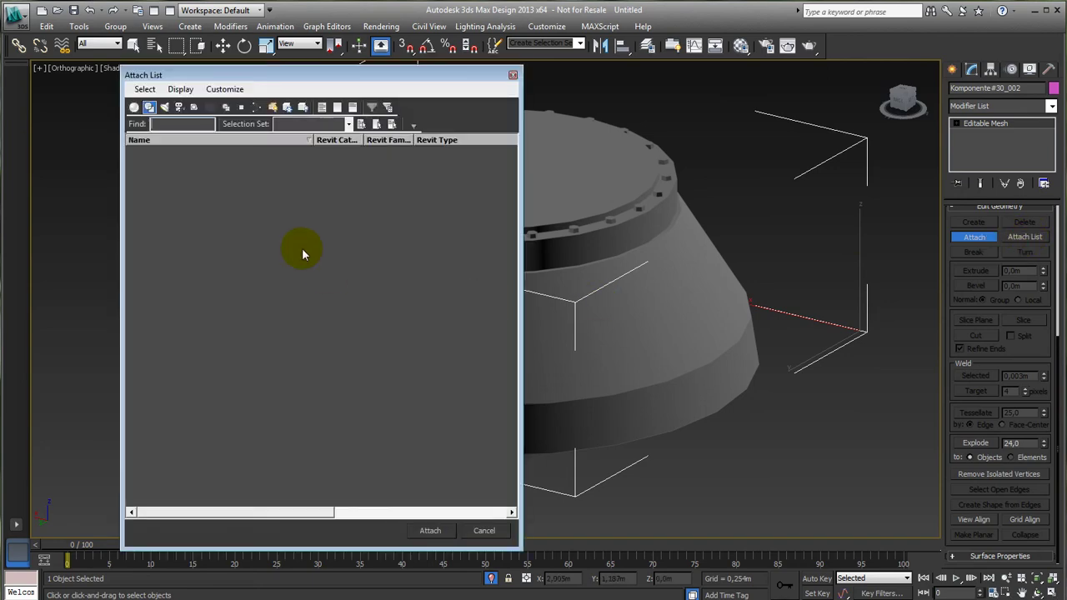
{"action": "left_click", "coordinate": [134, 107]}
{"action": "left_click", "coordinate": [188, 152]}
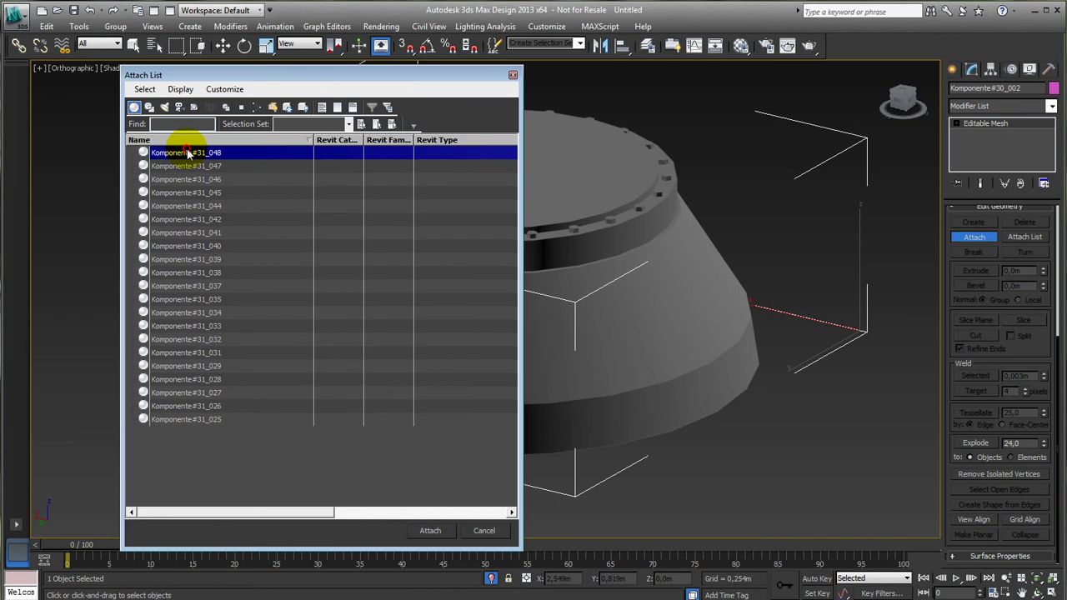
{"action": "left_click_drag", "start_coordinate": [188, 153], "coordinate": [191, 420]}
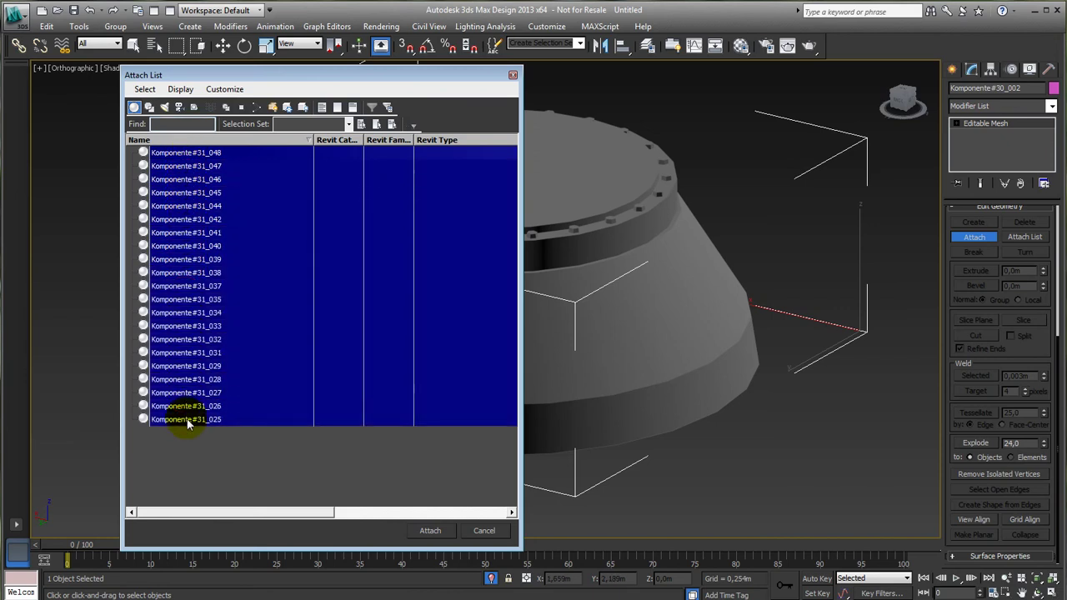
{"action": "left_click", "coordinate": [427, 530]}
Step: Exit Attach mode and nudge the merged mesh back near its original spot
{"action": "left_click", "coordinate": [721, 321]}
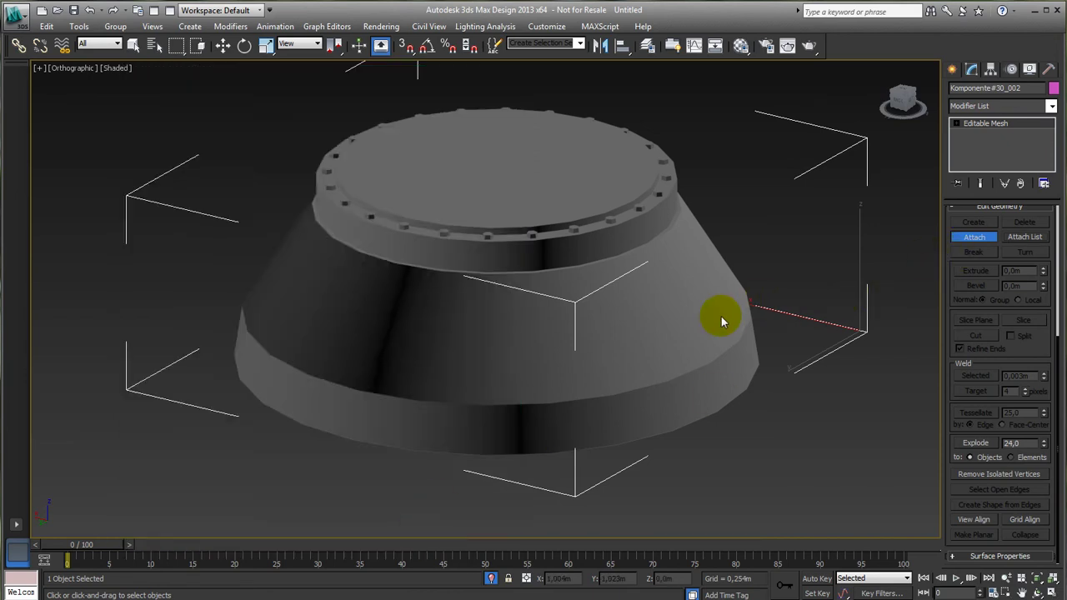
{"action": "key", "text": "w"}
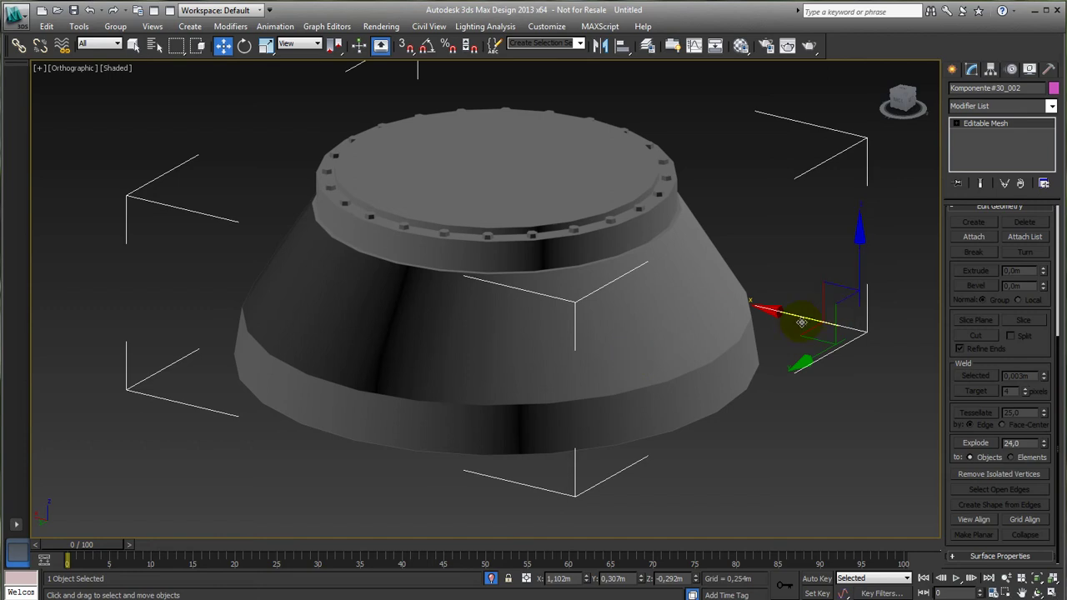
{"action": "left_click_drag", "start_coordinate": [788, 313], "coordinate": [794, 317]}
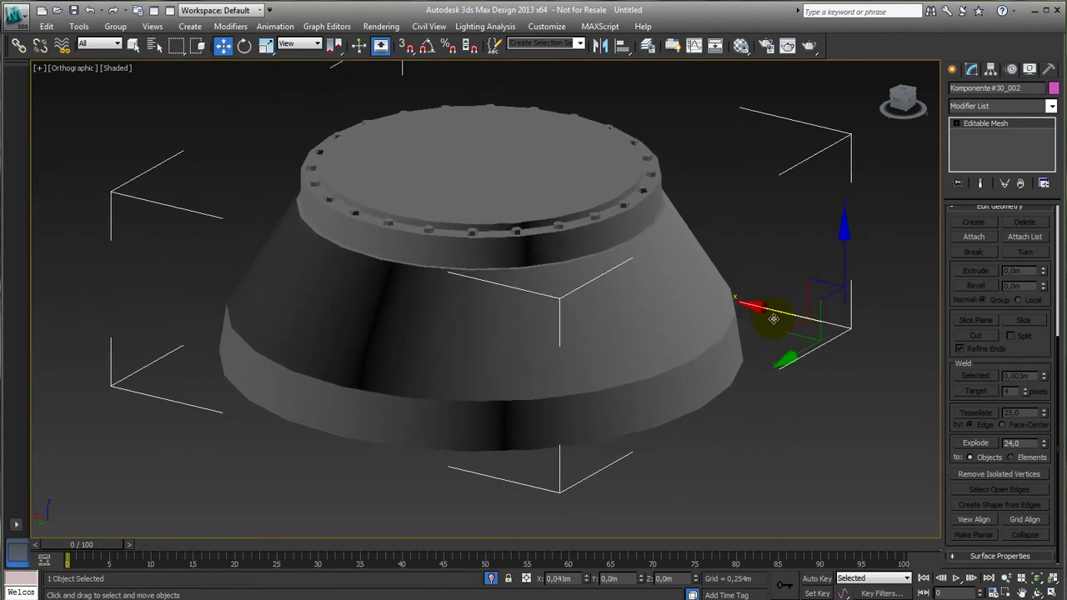
{"action": "left_click_drag", "start_coordinate": [773, 319], "coordinate": [784, 322]}
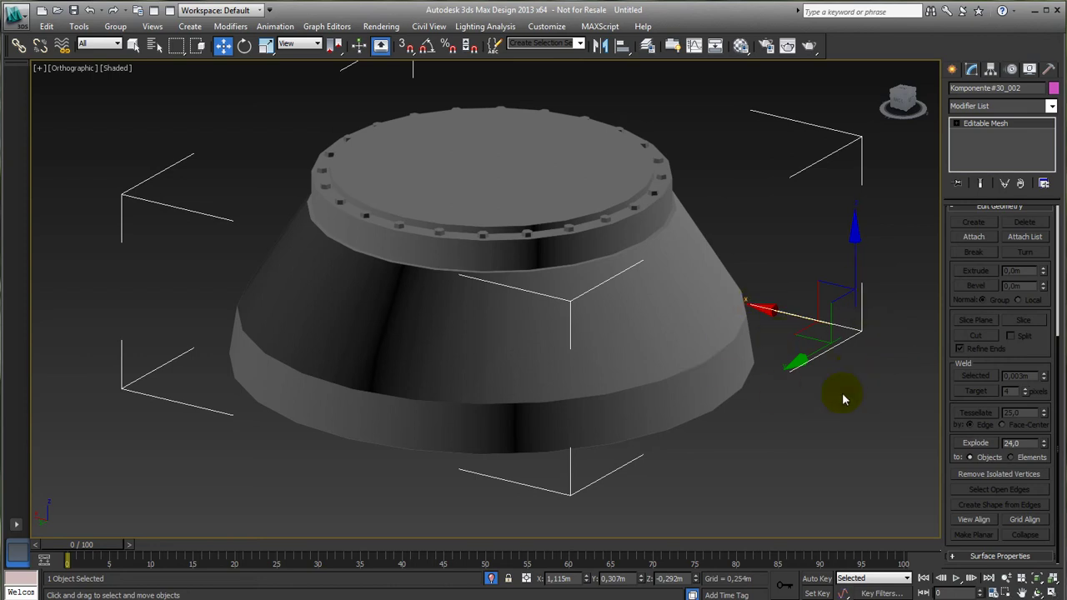
Step: Turn on Affect Pivot Only and centre the pivot on the pedestal
{"action": "left_click", "coordinate": [1012, 72]}
{"action": "left_click", "coordinate": [992, 70]}
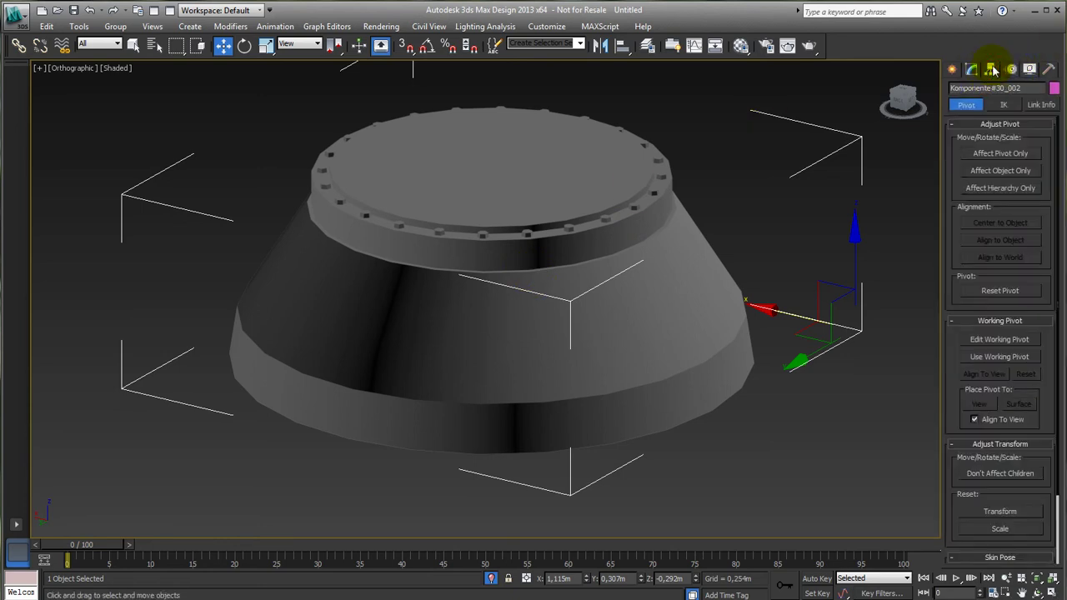
{"action": "left_click", "coordinate": [1000, 155]}
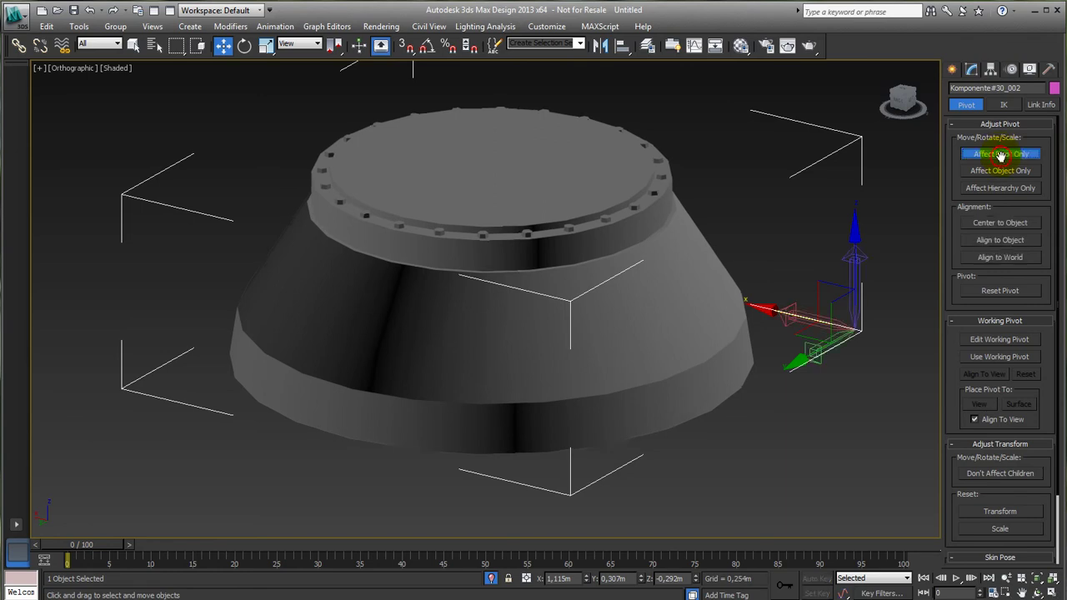
{"action": "left_click", "coordinate": [1000, 222]}
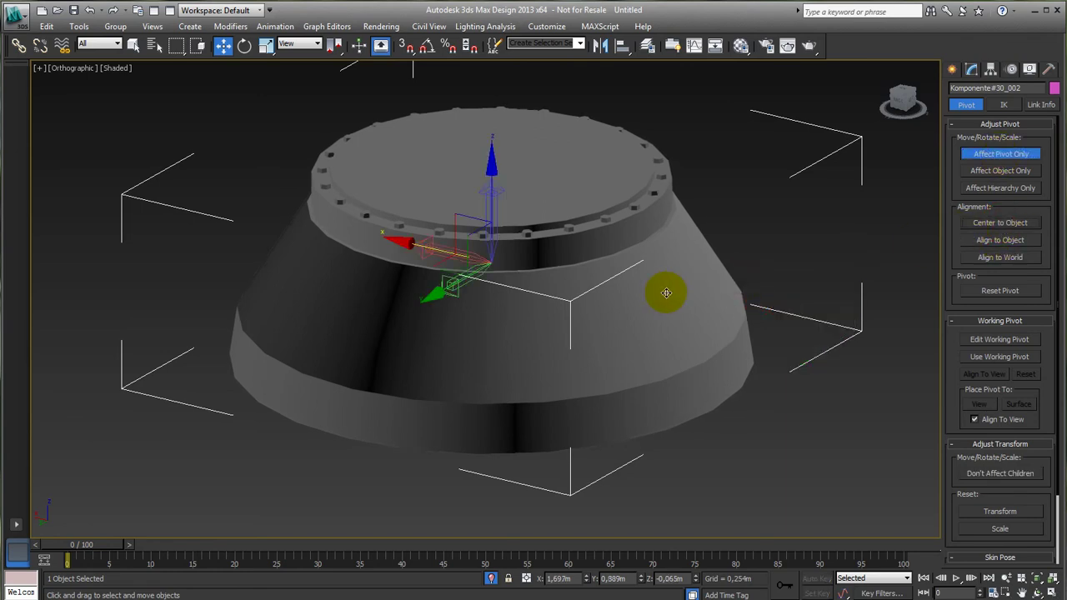
{"action": "middle_click_drag", "start_coordinate": [602, 335], "coordinate": [603, 334]}
Step: Move the pivot down to the pedestal's bottom in the Left view, then turn off Affect Pivot Only
{"action": "key", "text": "l"}
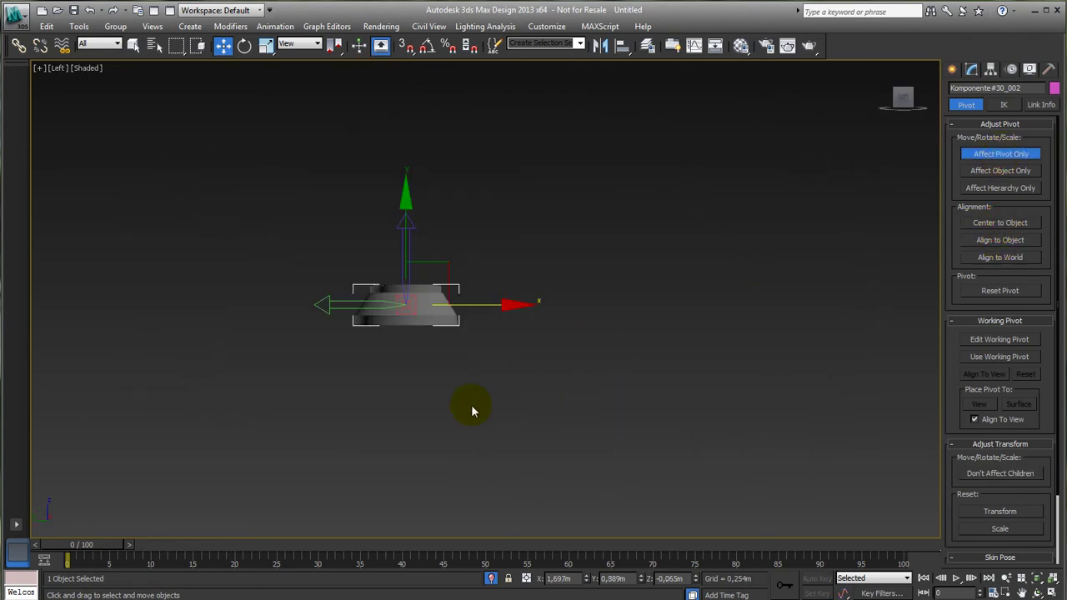
{"action": "scroll", "coordinate": [492, 392], "scroll_direction": "up", "scroll_amount": 5}
{"action": "middle_click_drag", "start_coordinate": [505, 381], "coordinate": [728, 331]}
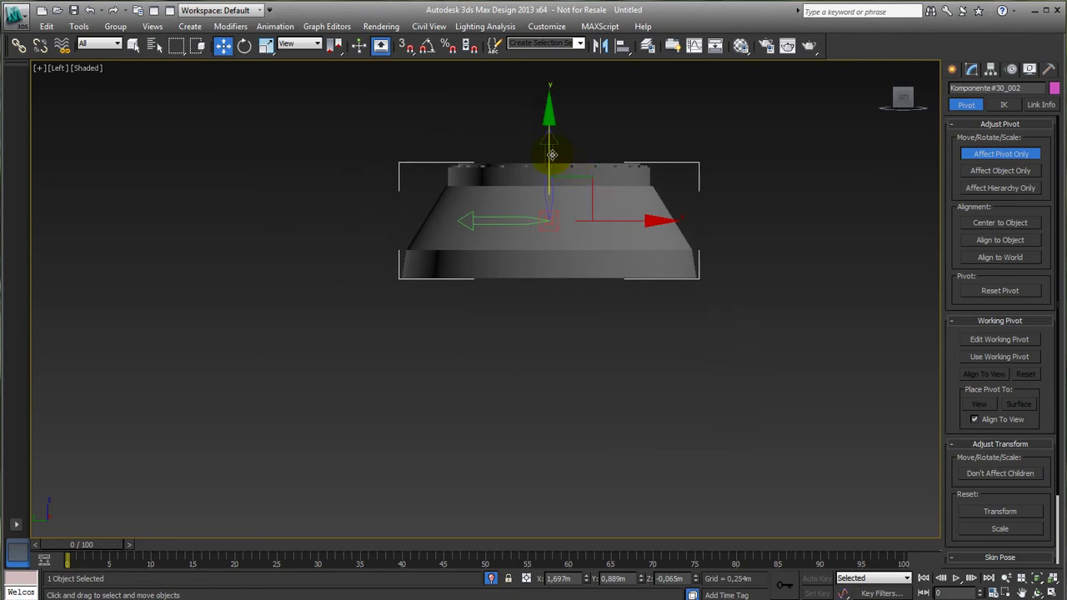
{"action": "left_click_drag", "start_coordinate": [555, 148], "coordinate": [561, 212]}
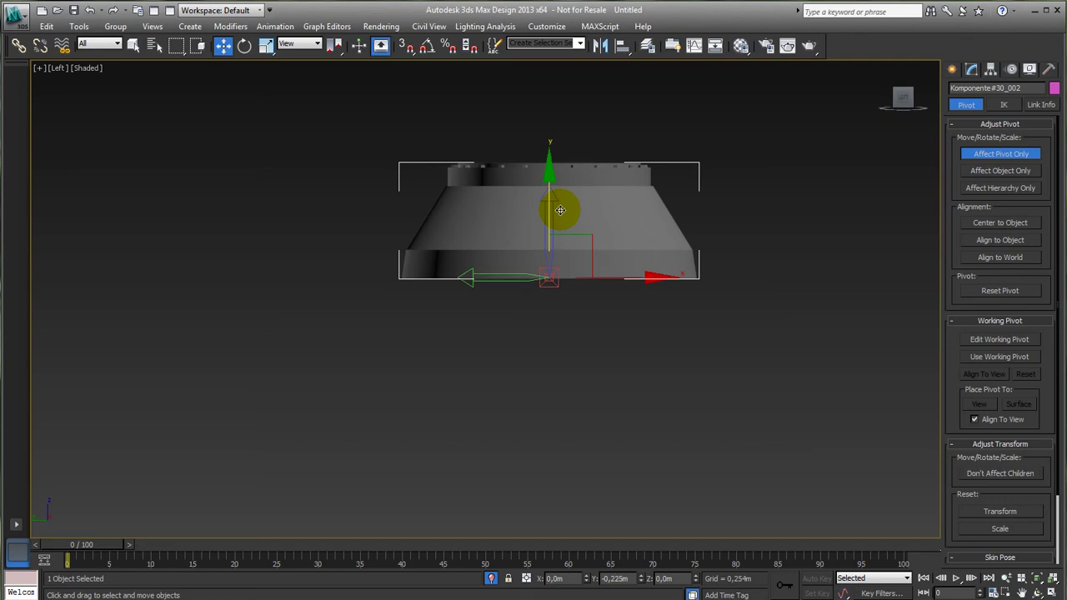
{"action": "left_click", "coordinate": [988, 156]}
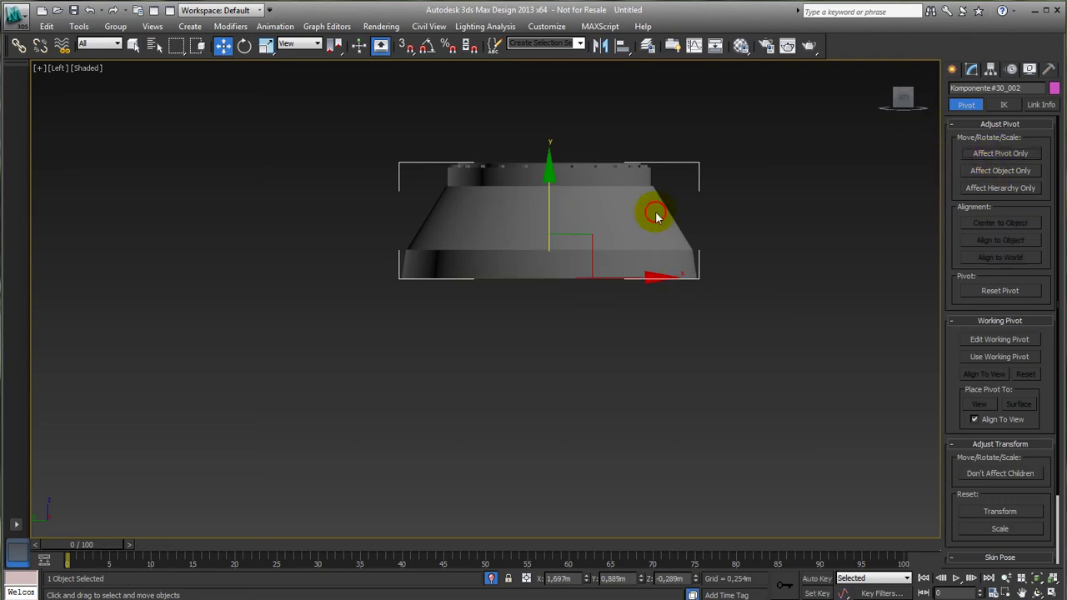
{"action": "mouse_move", "coordinate": [547, 294]}
{"action": "middle_mouse_down", "text": "alt"}
{"action": "mouse_move", "coordinate": [595, 345]}
{"action": "mouse_move", "coordinate": [614, 341]}
{"action": "mouse_move", "coordinate": [559, 286]}
{"action": "mouse_move", "coordinate": [461, 322]}
{"action": "mouse_move", "coordinate": [465, 309]}
{"action": "mouse_move", "coordinate": [490, 335]}
{"action": "middle_mouse_up", "text": "alt"}
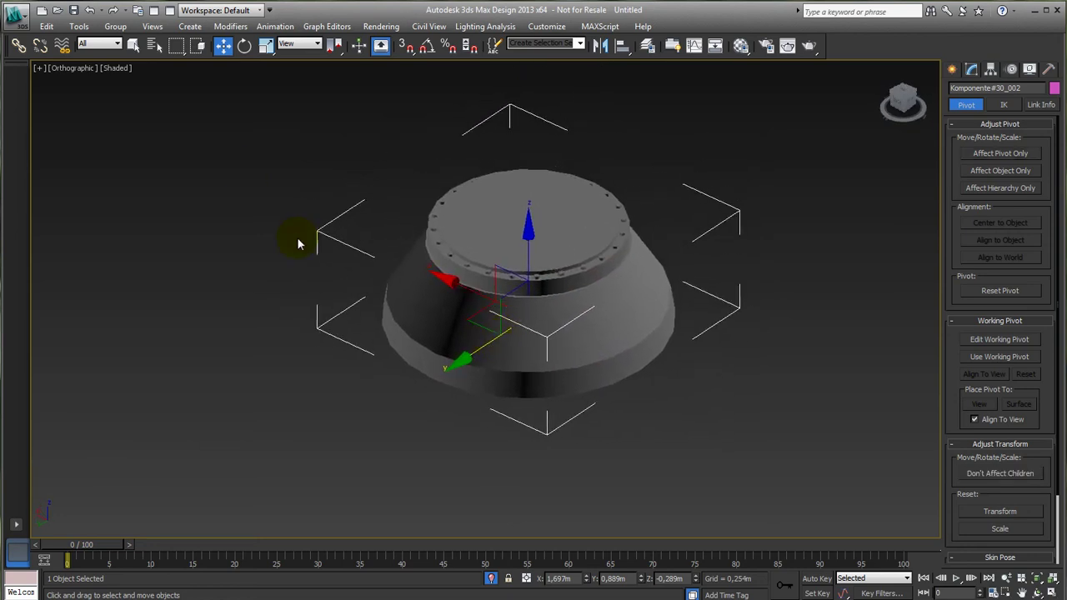
Step: Check in the Scale Transform Type-In that the pedestal's scale is 100 on X, Y and Z
{"action": "left_click", "coordinate": [266, 46]}
{"action": "right_click", "coordinate": [266, 46]}
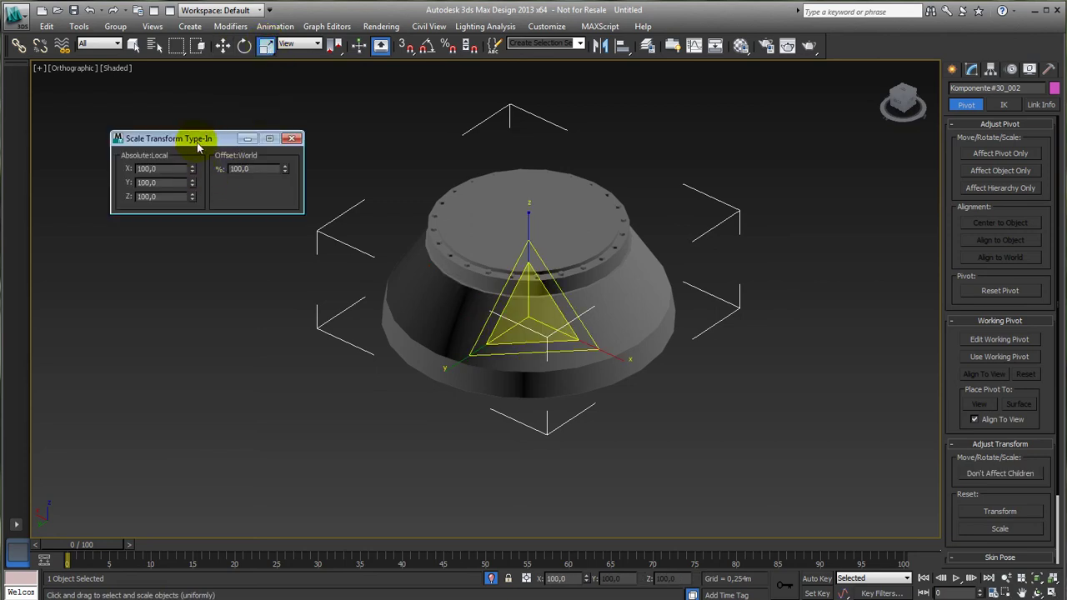
{"action": "left_click_drag", "start_coordinate": [206, 139], "coordinate": [170, 119]}
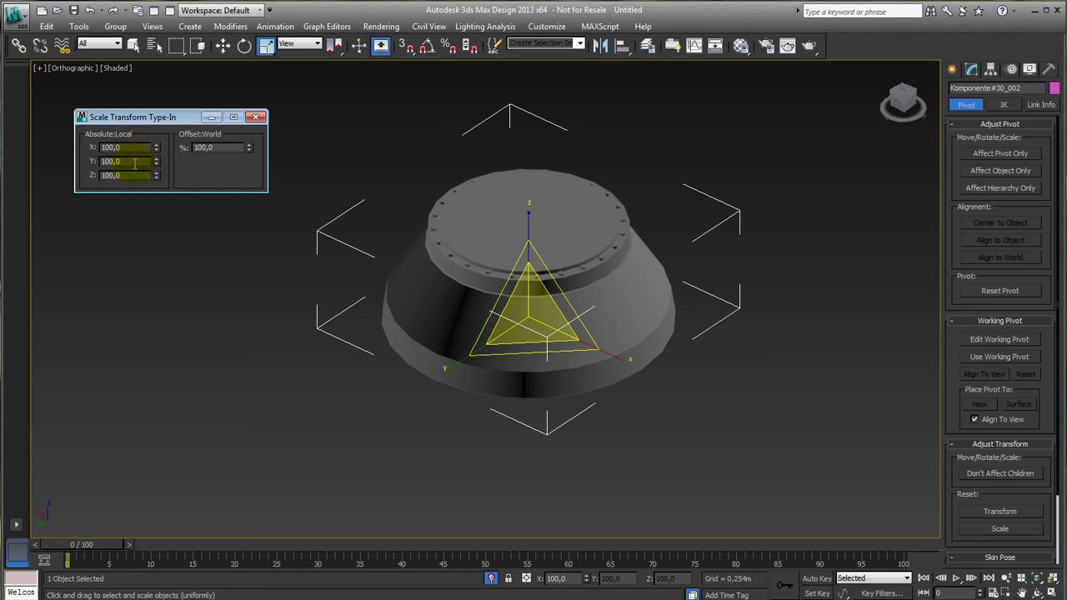
{"action": "left_click", "coordinate": [257, 119]}
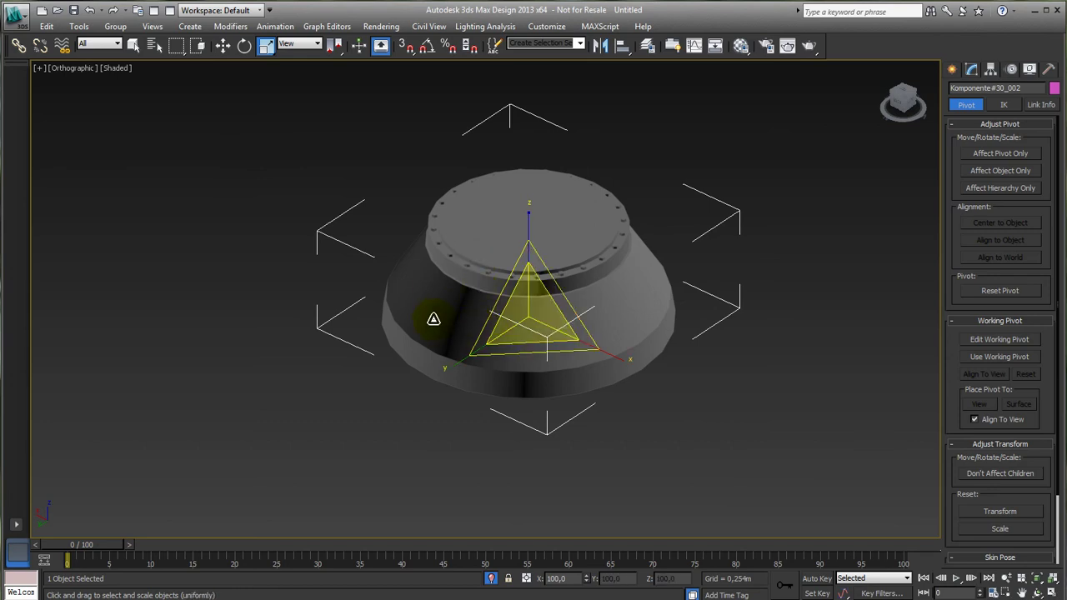
Step: Apply Reset XForm to the selected pedestal and confirm the XForm modifier in its stack
{"action": "left_click", "coordinate": [1049, 70]}
{"action": "left_click", "coordinate": [1000, 234]}
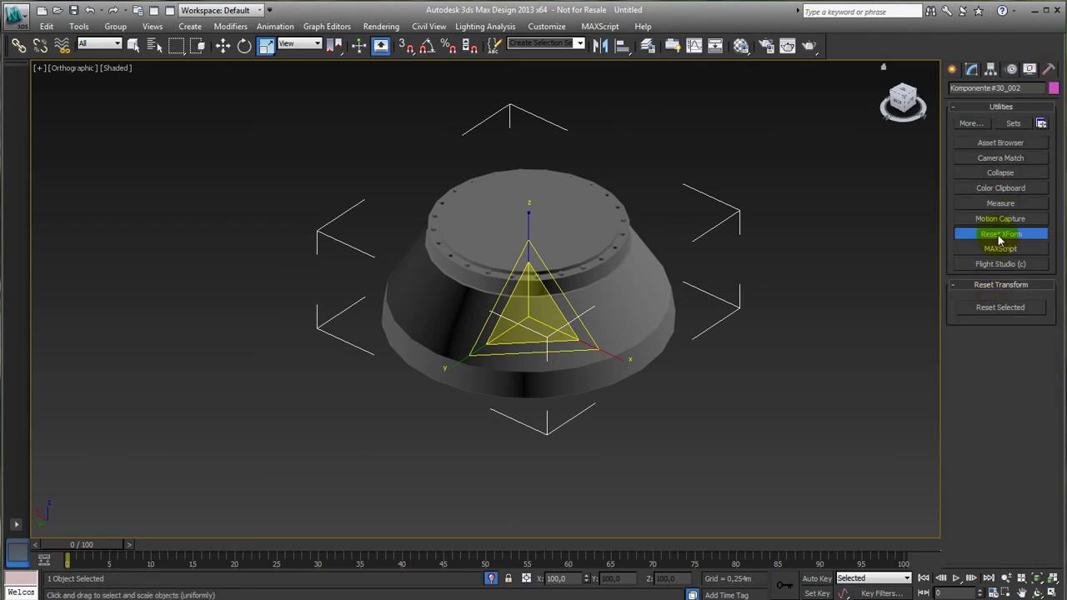
{"action": "left_click", "coordinate": [1000, 307]}
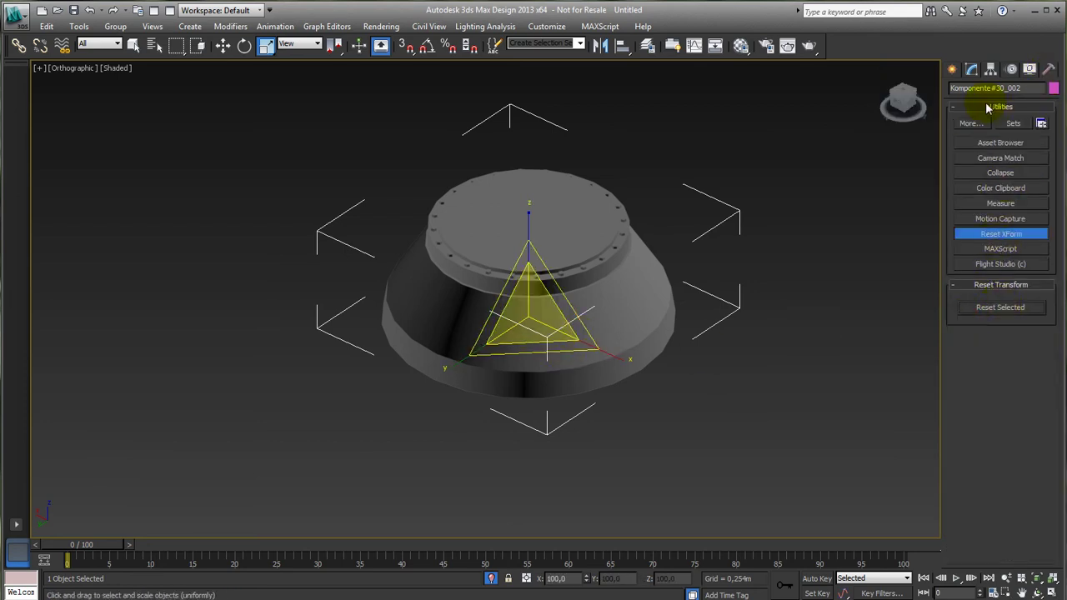
{"action": "left_click", "coordinate": [972, 70]}
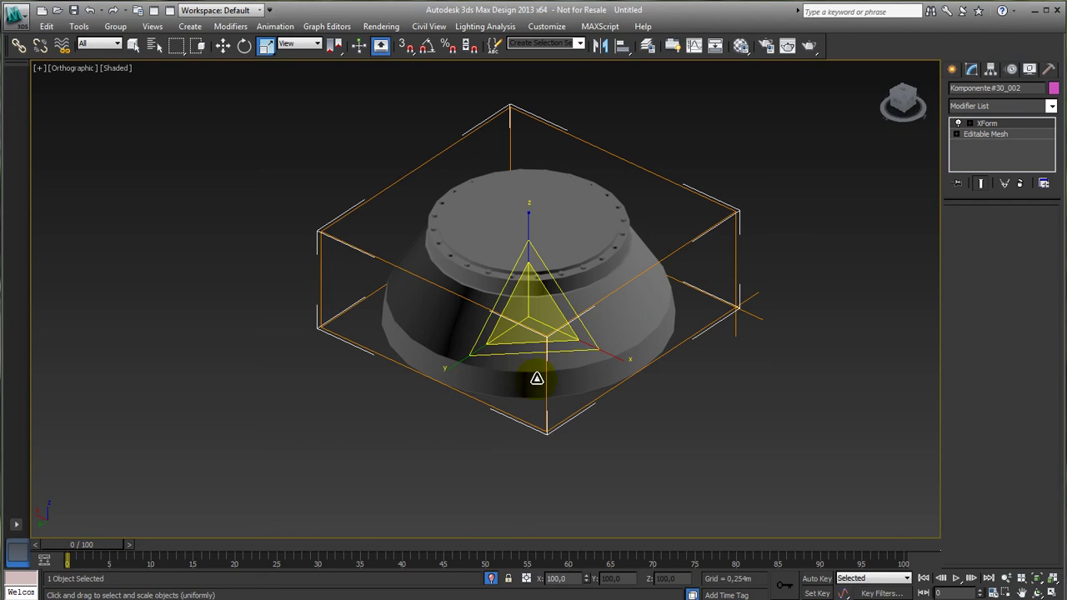
Step: Convert the pedestal to an Editable Mesh, collapsing the XForm modifier
{"action": "right_click", "coordinate": [536, 378]}
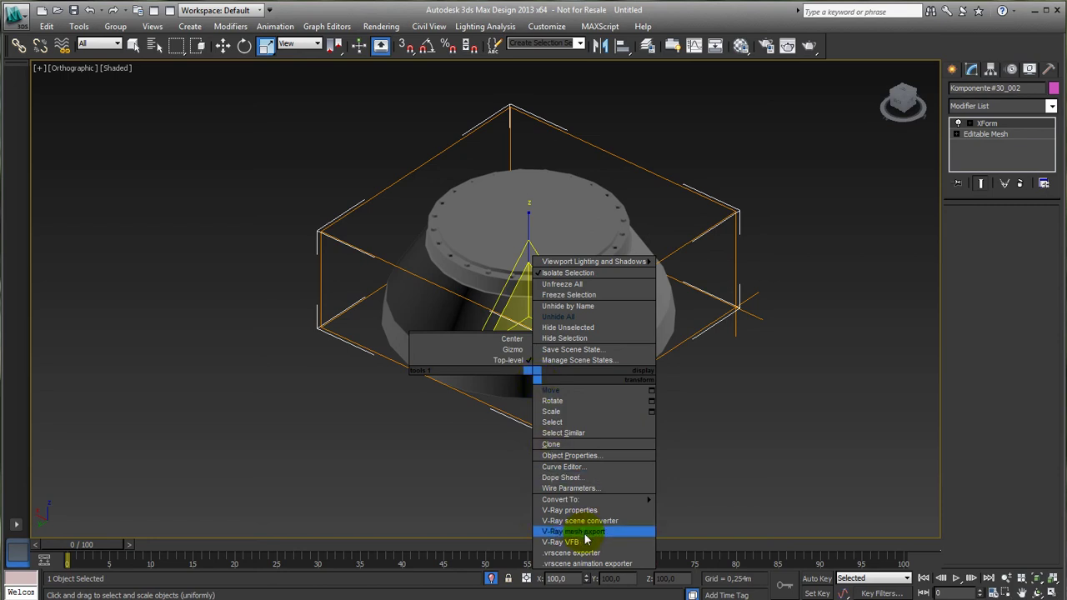
{"action": "mouse_move", "coordinate": [583, 500]}
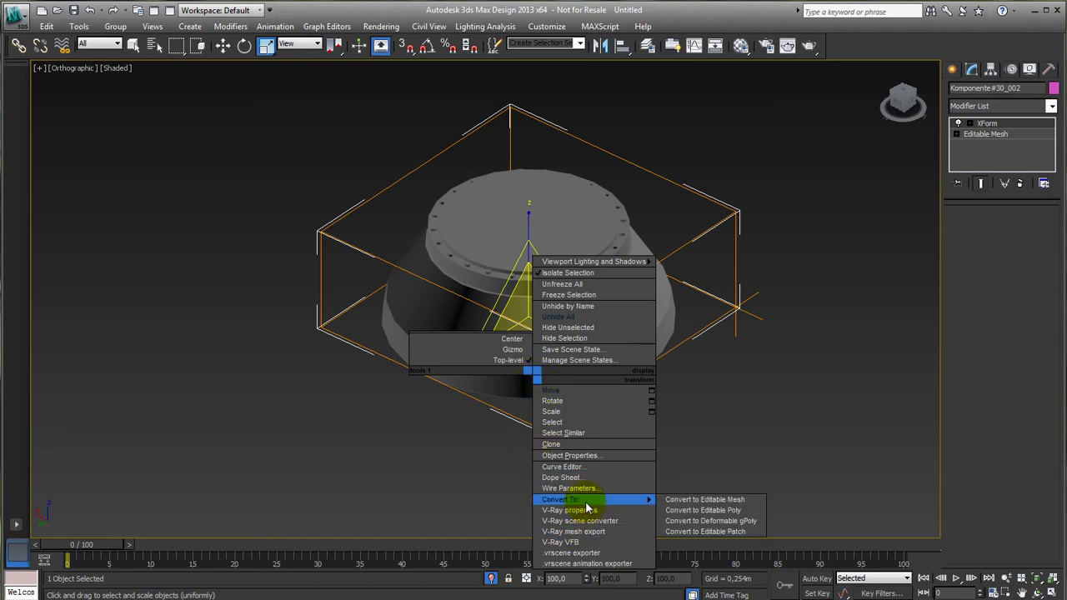
{"action": "left_click", "coordinate": [705, 500]}
{"action": "scroll", "coordinate": [490, 356], "scroll_direction": "up", "scroll_amount": 4}
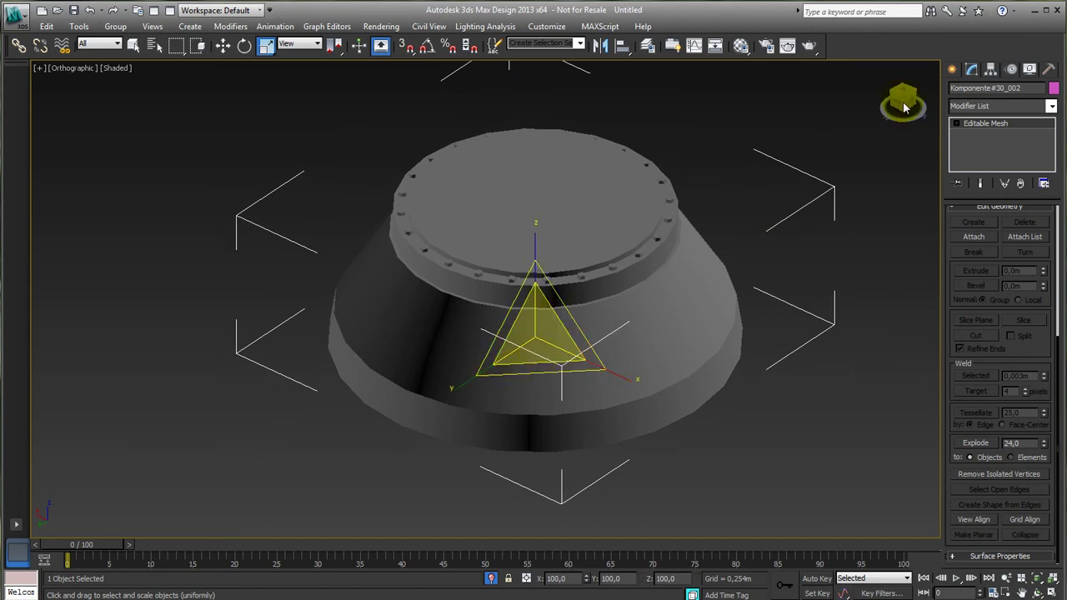
Step: Rename the object to Pedastal
{"action": "left_click", "coordinate": [1038, 88]}
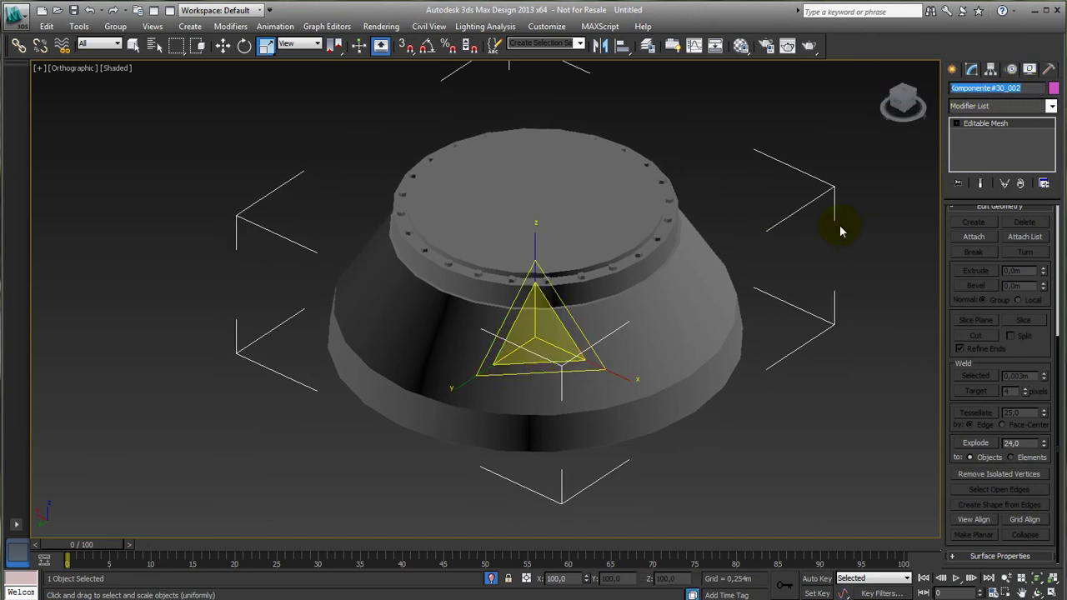
{"action": "type", "text": "Pedastal"}
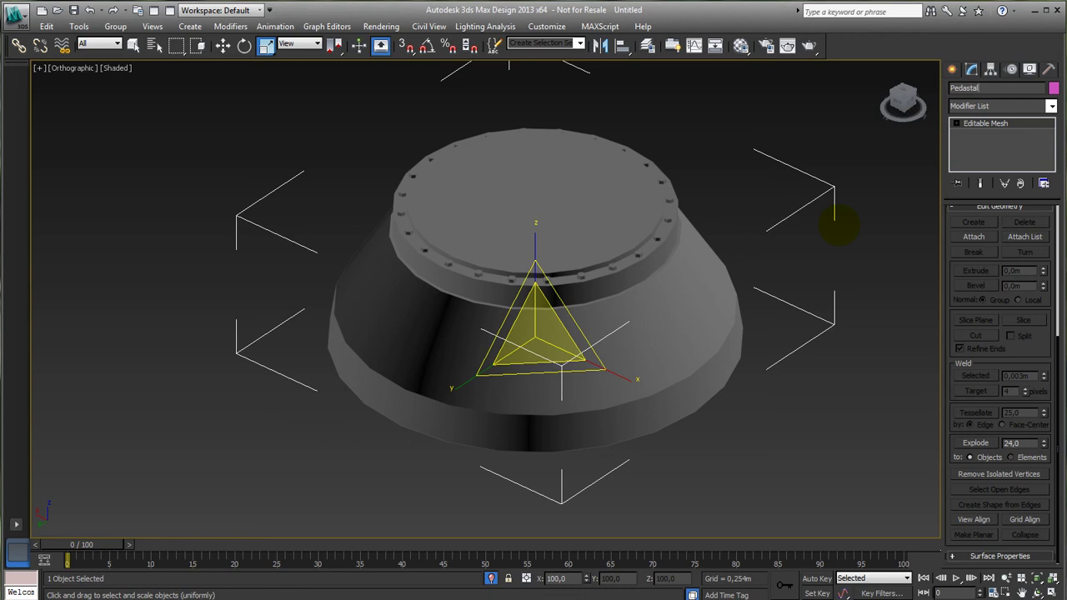
{"action": "middle_click_drag", "start_coordinate": [536, 318], "coordinate": [515, 323]}
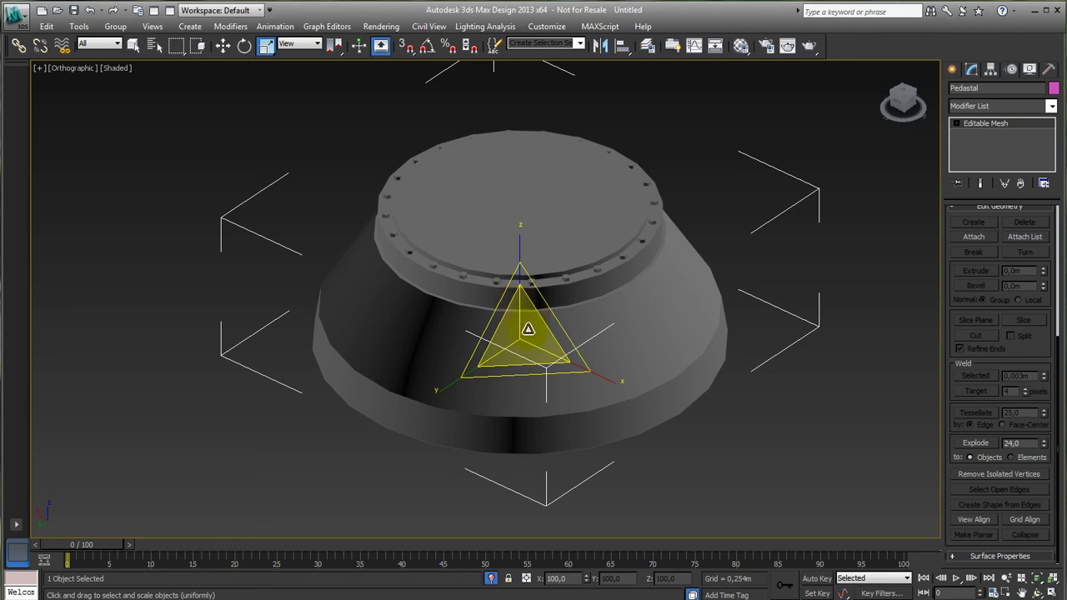
Step: Load the pedestal's double-sided material dbl_Komponente#31_001 into the Material Editor with the eyedropper
{"action": "left_click", "coordinate": [741, 45]}
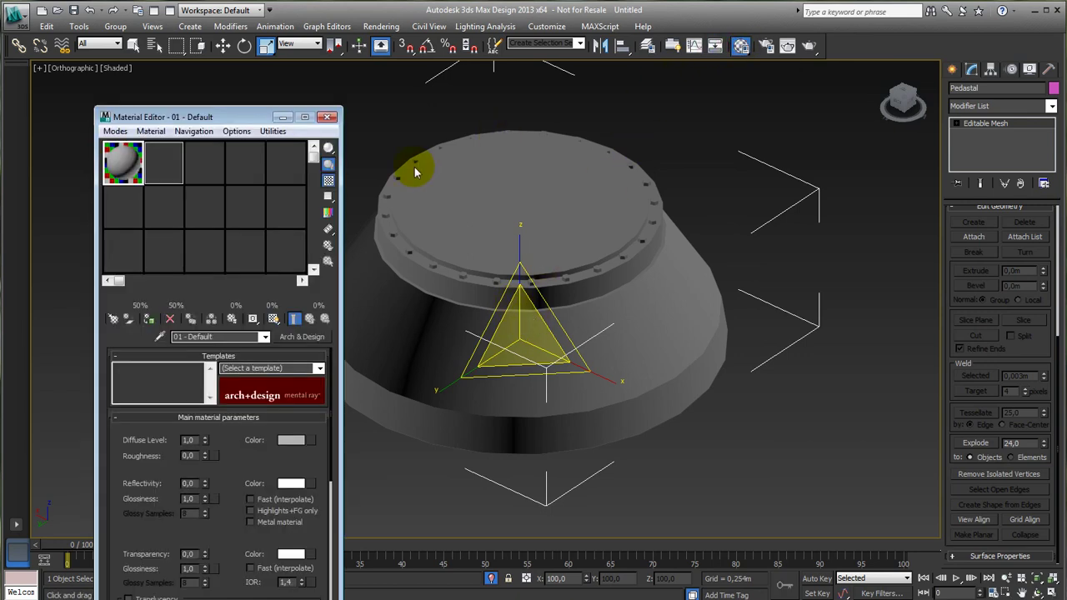
{"action": "left_click_drag", "start_coordinate": [204, 117], "coordinate": [175, 74]}
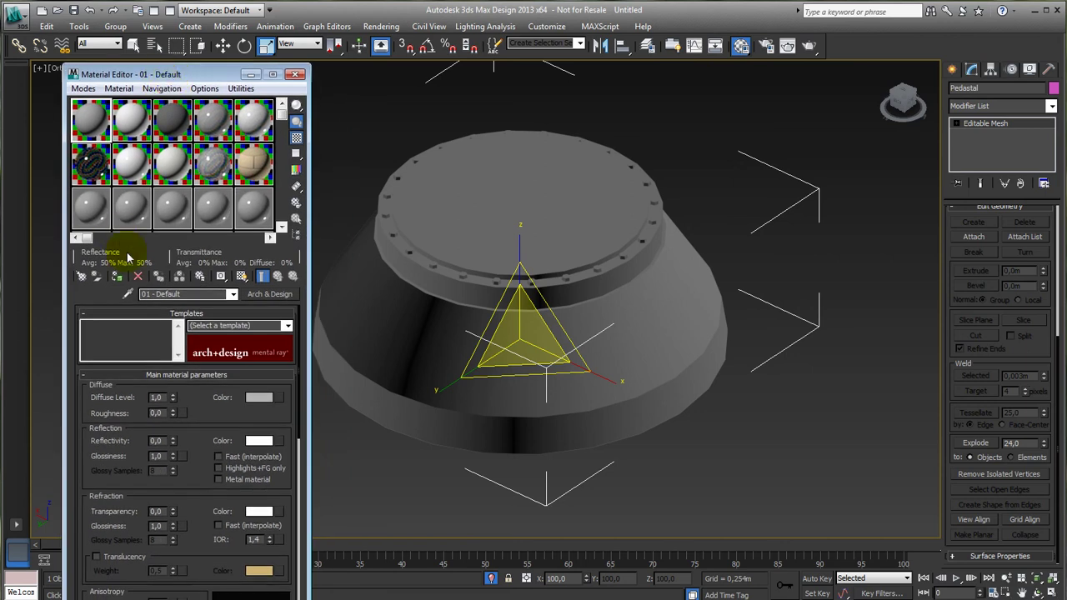
{"action": "left_click", "coordinate": [127, 294]}
{"action": "left_click", "coordinate": [381, 281]}
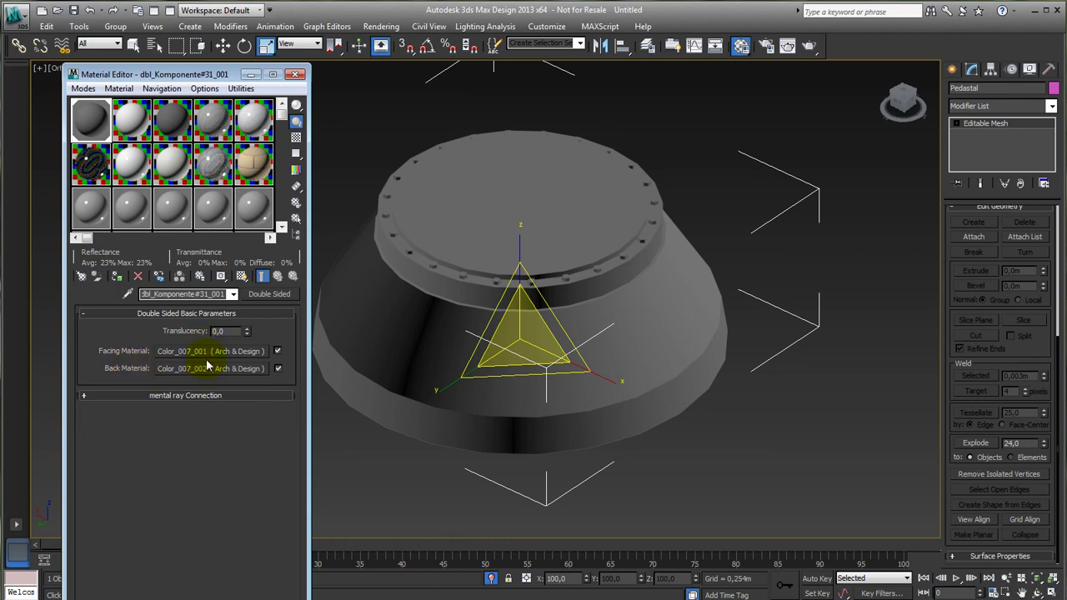
Step: Rename the material to Pedastal and close the Material Editor
{"action": "left_click", "coordinate": [203, 293]}
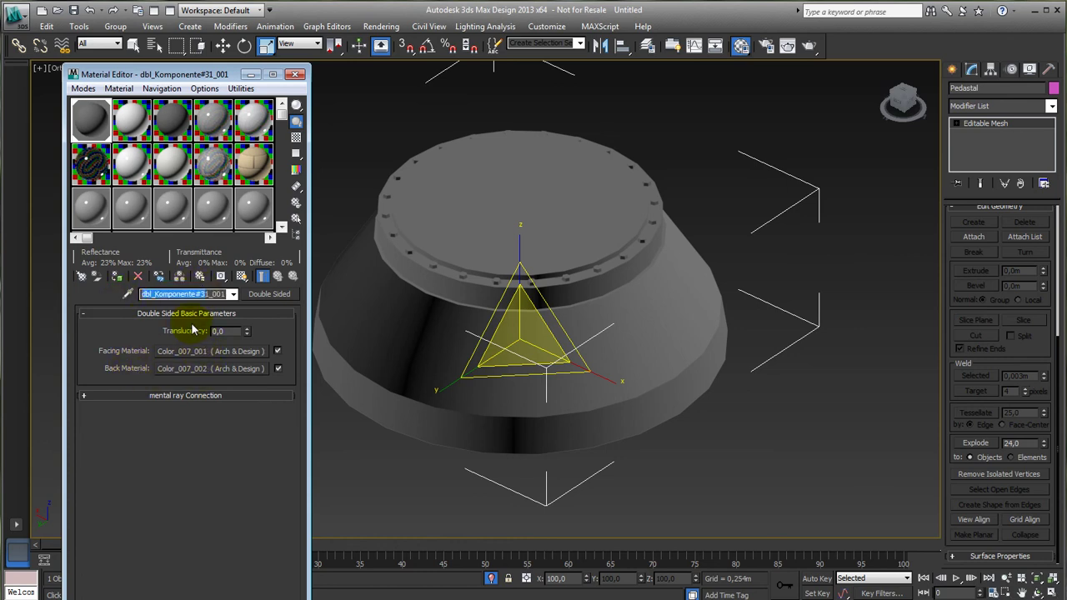
{"action": "key", "text": "BackSpace"}
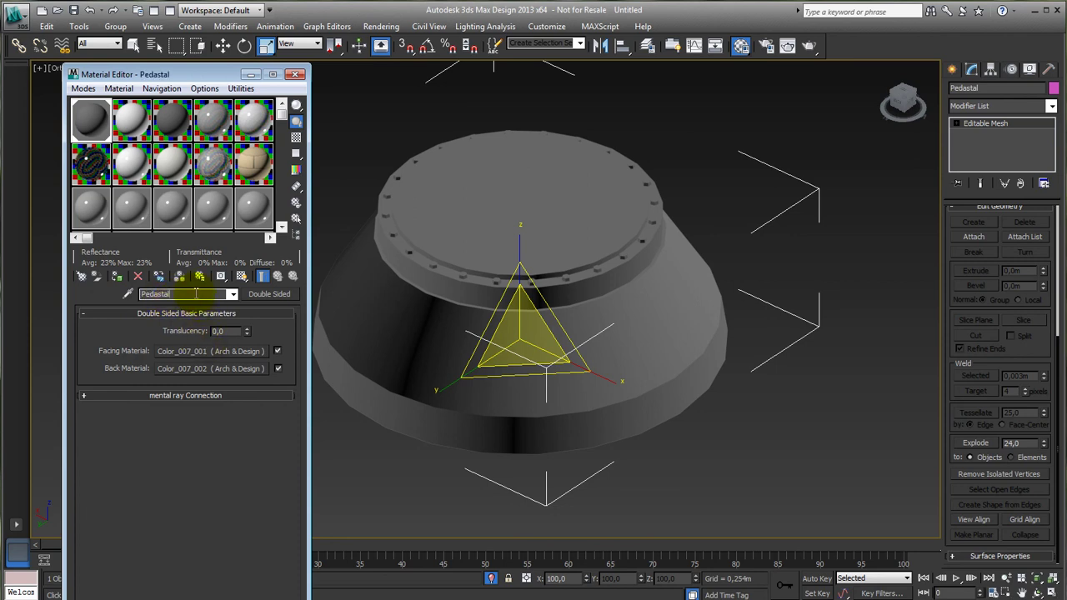
{"action": "left_click_drag", "start_coordinate": [170, 81], "coordinate": [200, 70]}
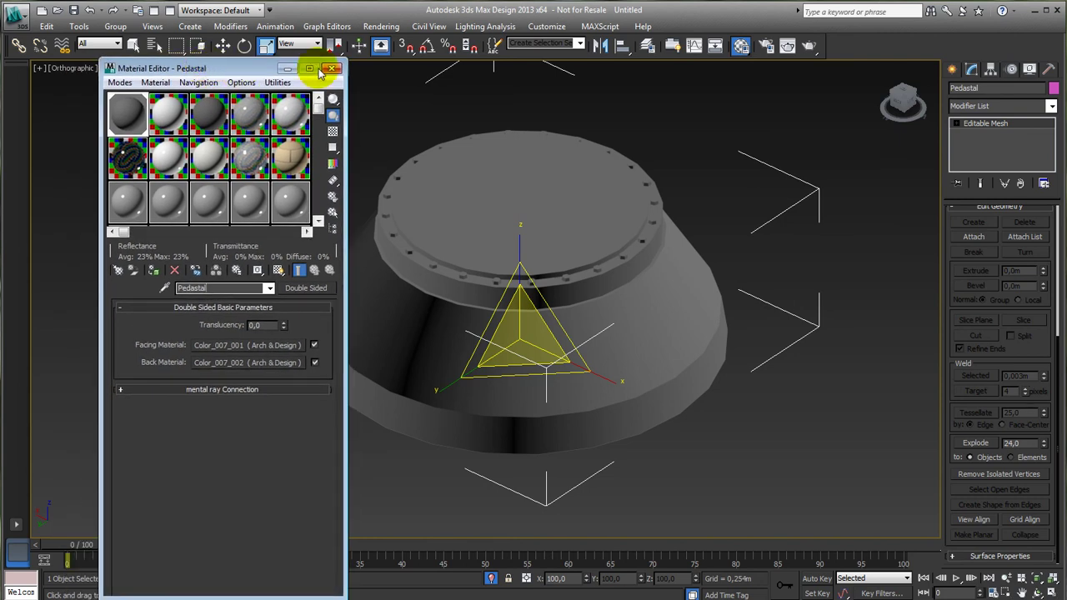
{"action": "left_click", "coordinate": [331, 68]}
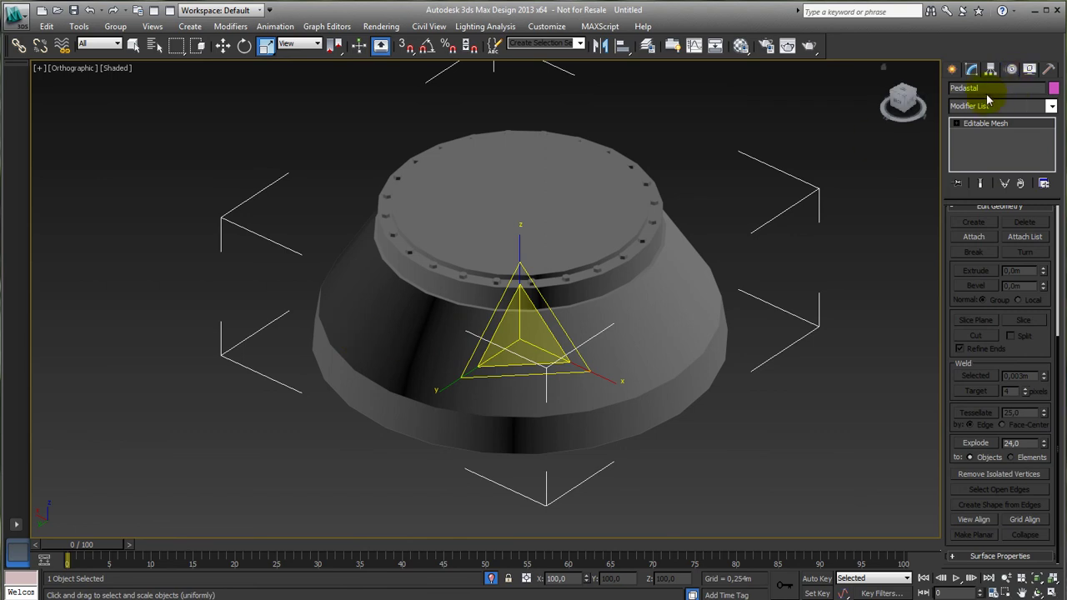
Step: Verify in the Select by Name list that Pedastal is the only object and no shapes remain, then open Reset XForm
{"action": "left_click", "coordinate": [154, 45]}
{"action": "left_click", "coordinate": [159, 154]}
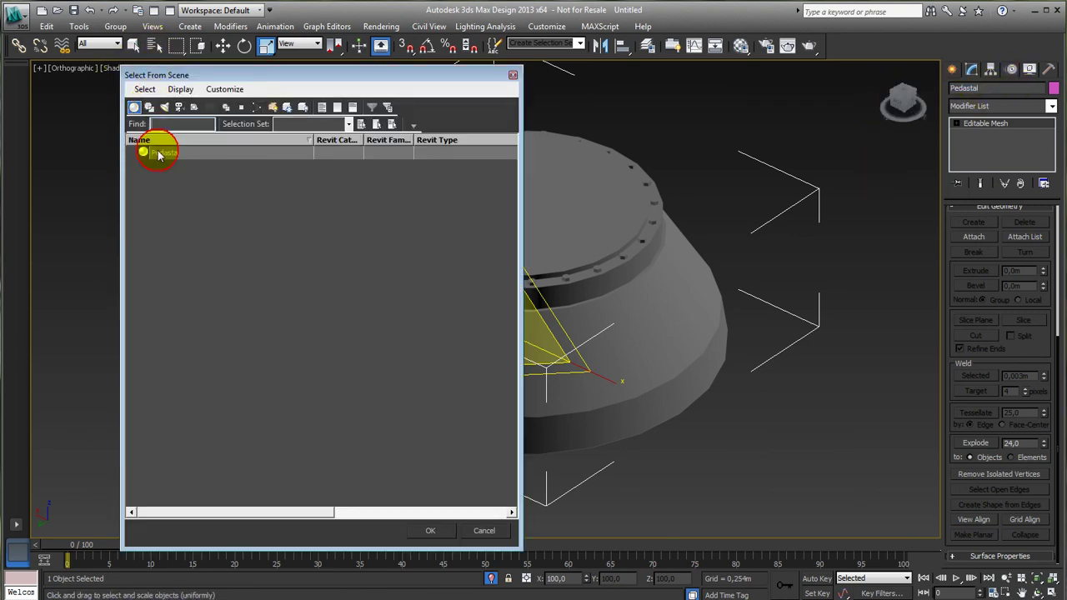
{"action": "left_click", "coordinate": [134, 108]}
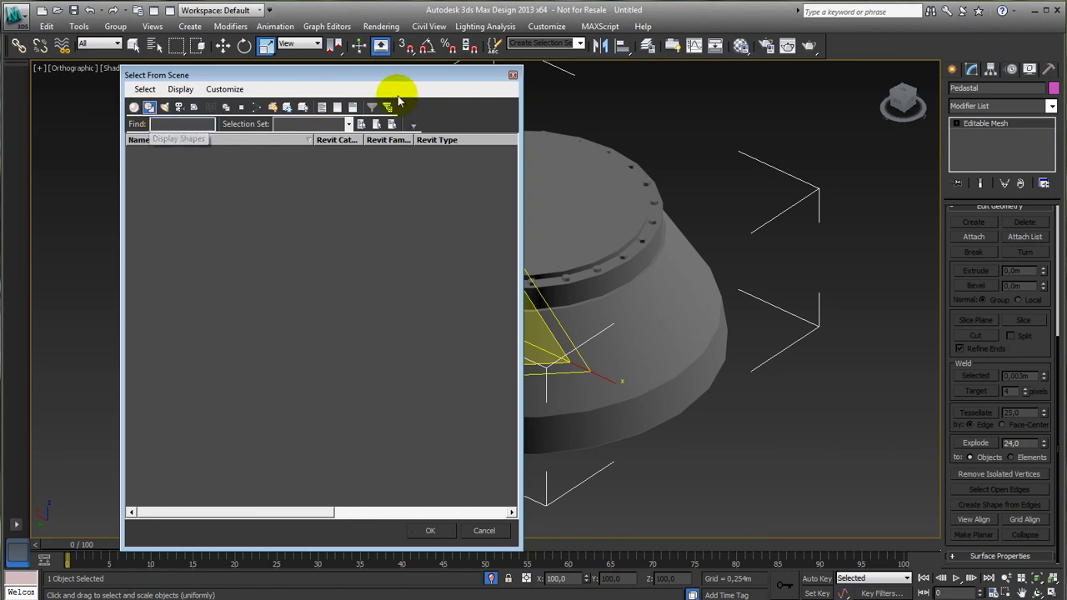
{"action": "left_click", "coordinate": [514, 77]}
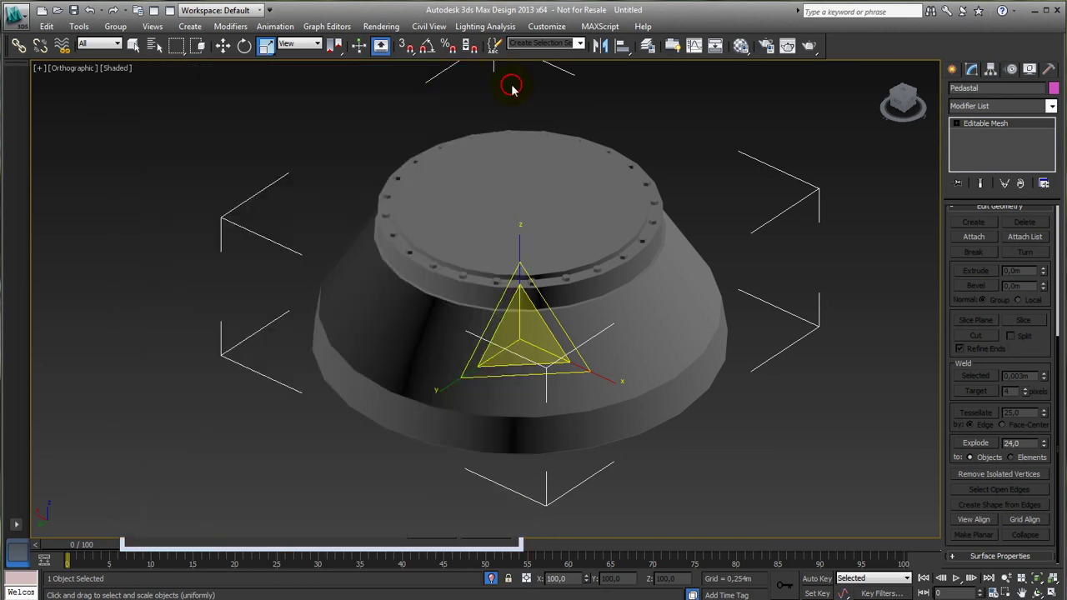
{"action": "left_click", "coordinate": [1049, 69]}
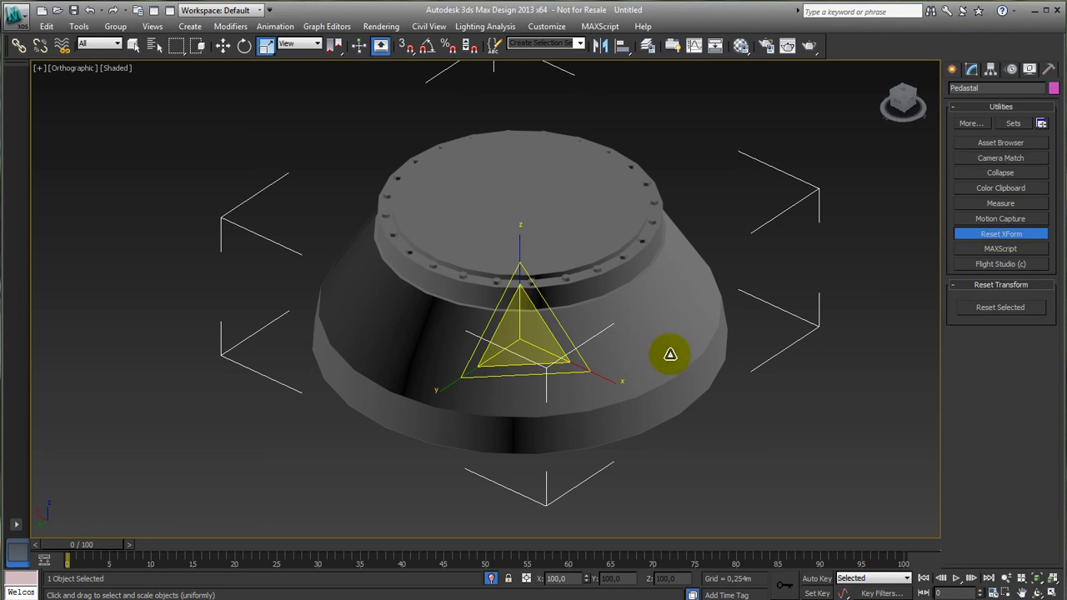
{"action": "scroll", "coordinate": [672, 352], "scroll_direction": "down", "scroll_amount": 5}
{"action": "mouse_move", "coordinate": [575, 321]}
{"action": "middle_mouse_down"}
{"action": "mouse_move", "coordinate": [578, 341]}
{"action": "mouse_move", "coordinate": [622, 312]}
{"action": "mouse_move", "coordinate": [617, 324]}
{"action": "middle_mouse_up"}
{"action": "scroll", "coordinate": [592, 330], "scroll_direction": "up", "scroll_amount": 3}
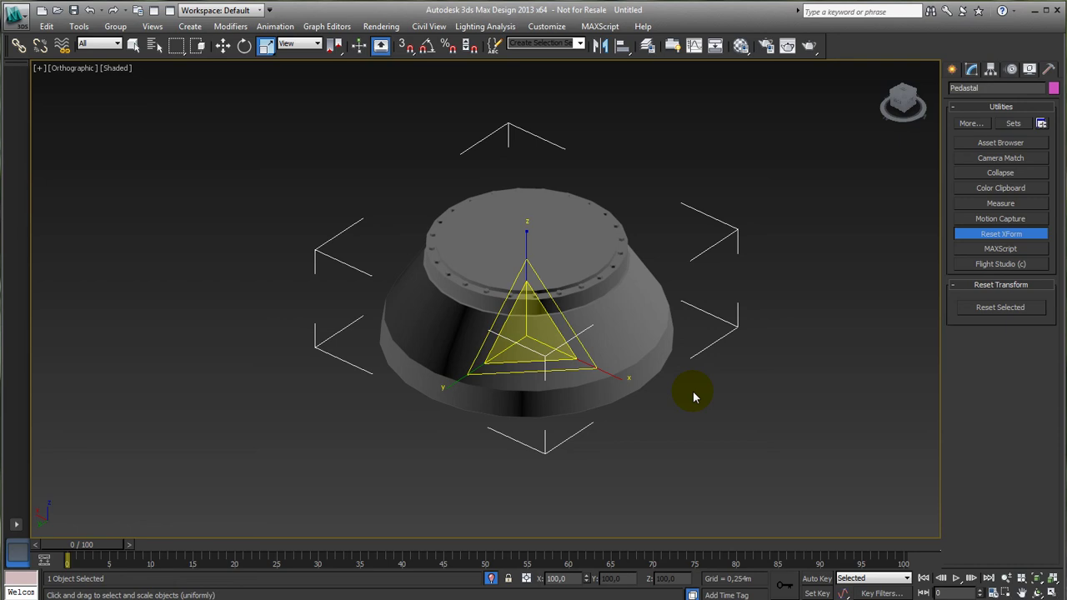
{"action": "middle_click_drag", "start_coordinate": [693, 392], "coordinate": [662, 394]}
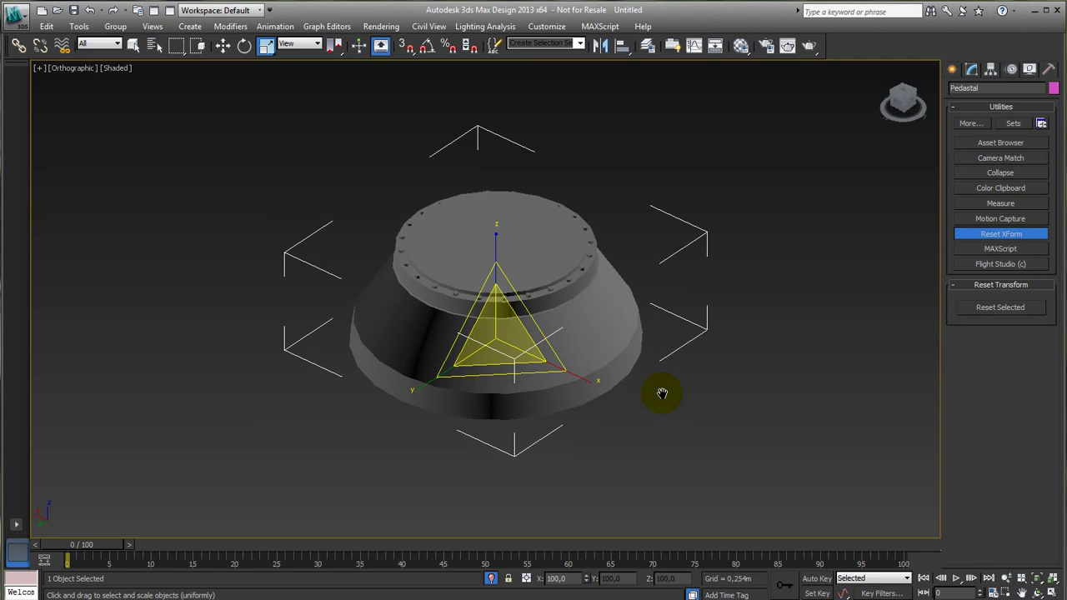